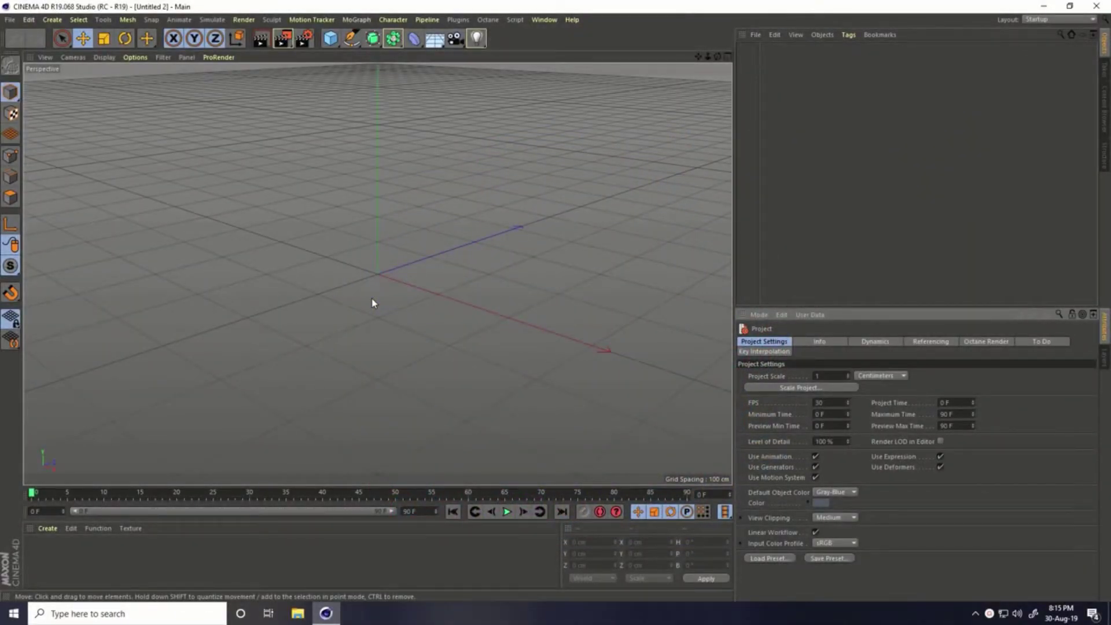
Step: Add a cube and set its X, Y and Z size to 20 cm
left_click_drag(330, 38, 434, 53)
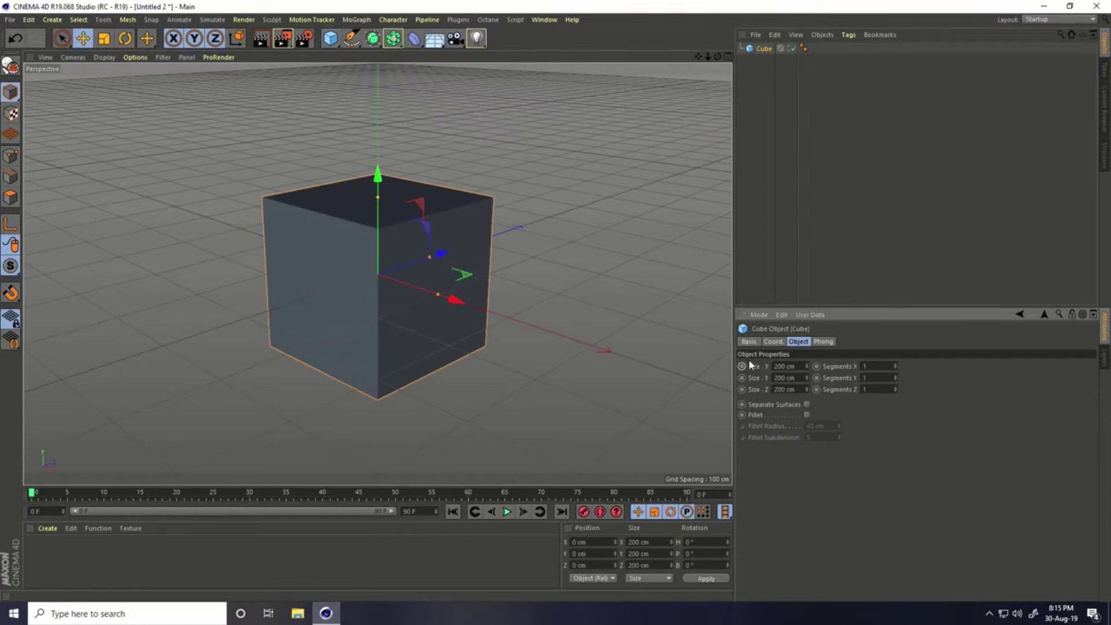
left_click(790, 366)
type("20")
key("Tab")
type("20")
key("Tab")
type("20")
key("Return")
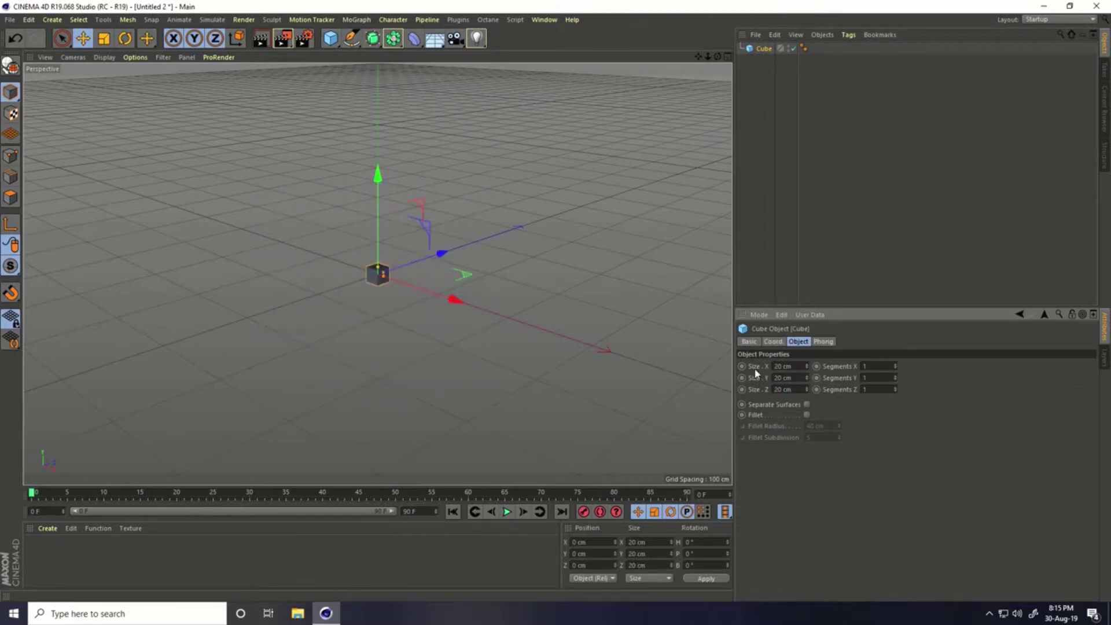
Step: Enable Fillet on the cube with a 2 cm fillet radius
left_click(806, 414)
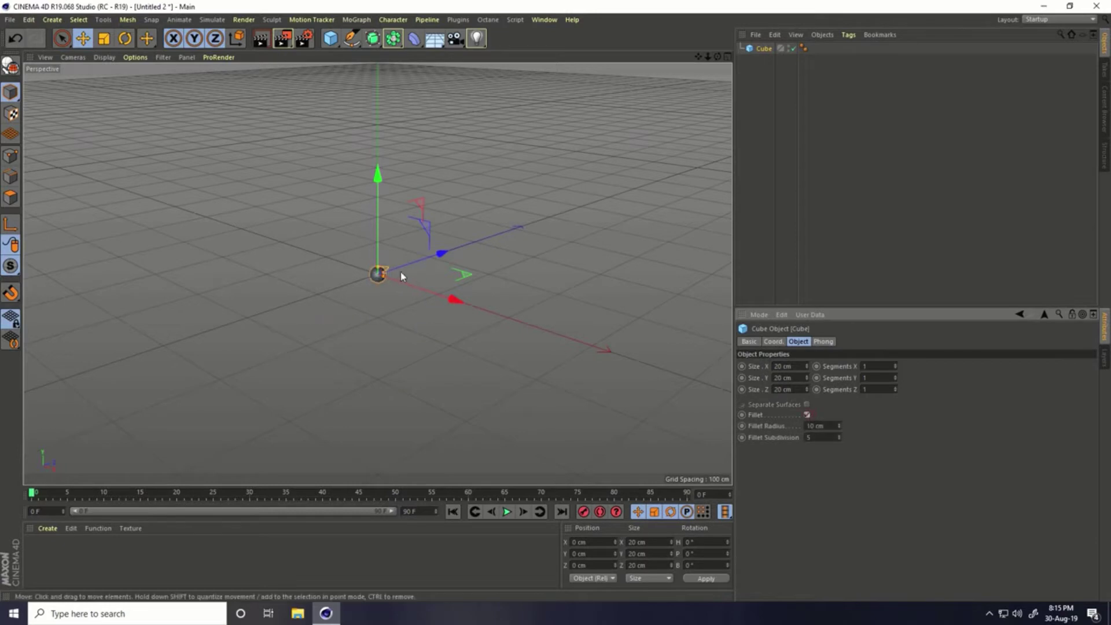
scroll(463, 261, "up", 2)
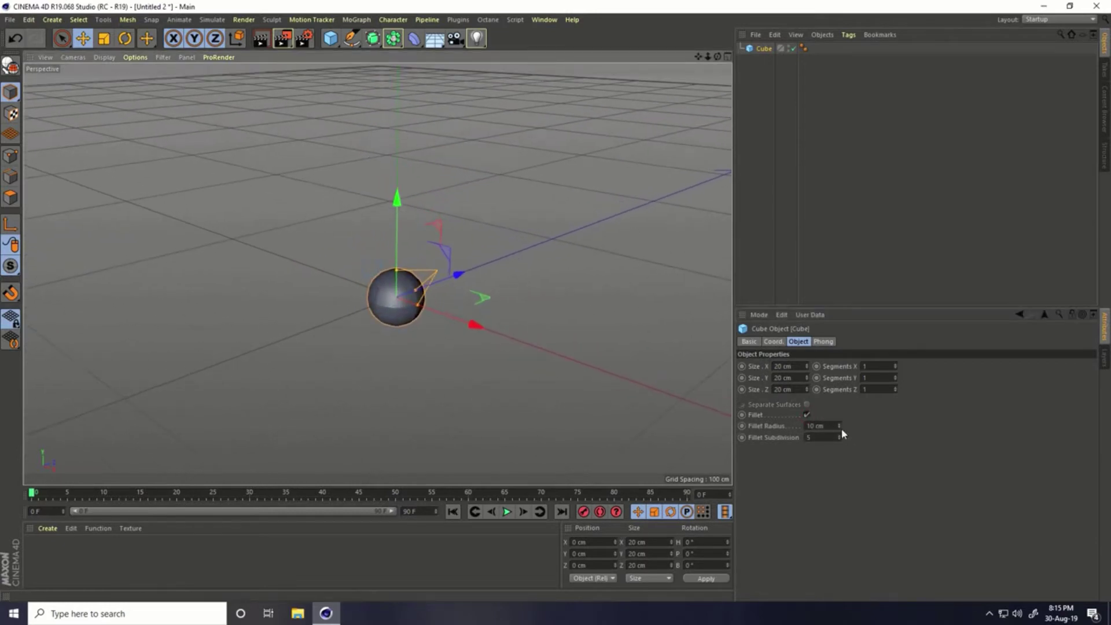
left_click(819, 426)
type("2")
key("Return")
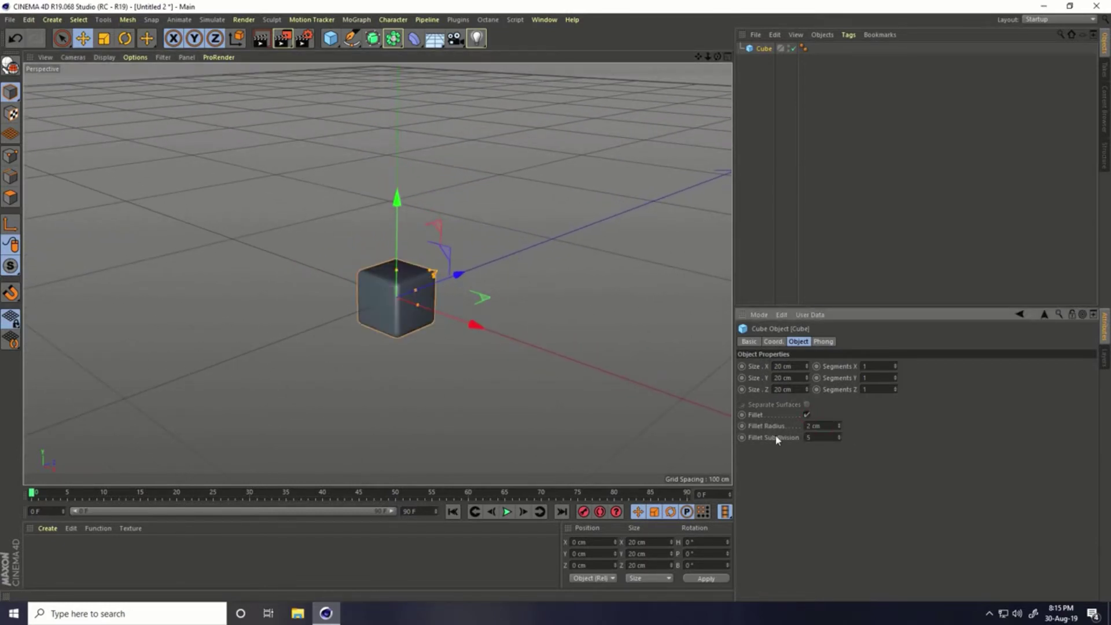
left_click(330, 38)
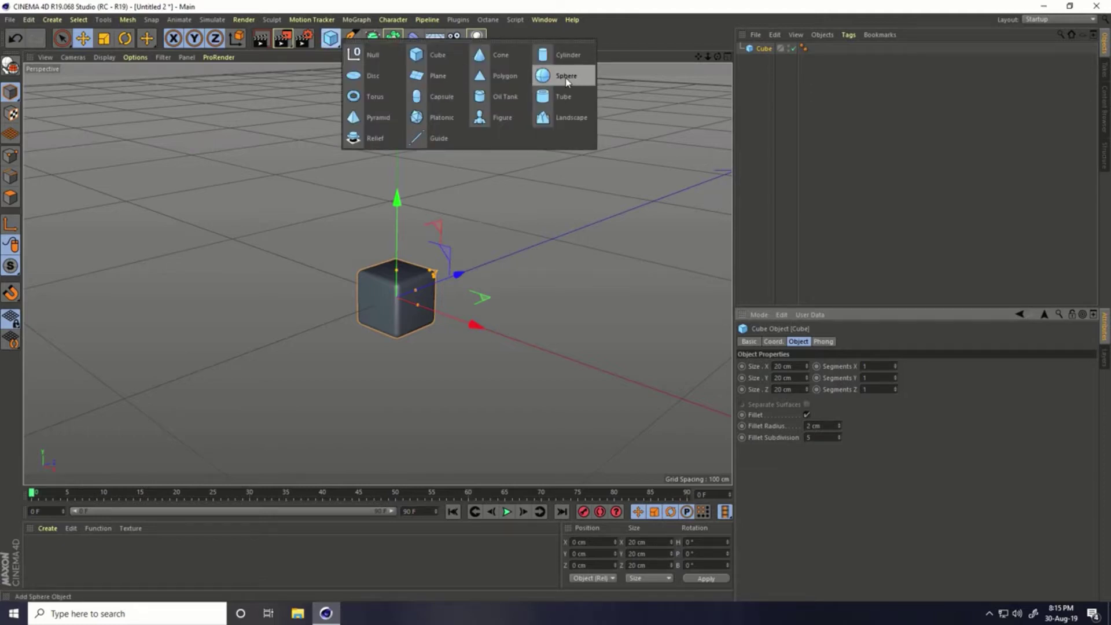
Step: Add a sphere with 10 cm radius and move it right of the cube
left_click(566, 76)
double_click(807, 366)
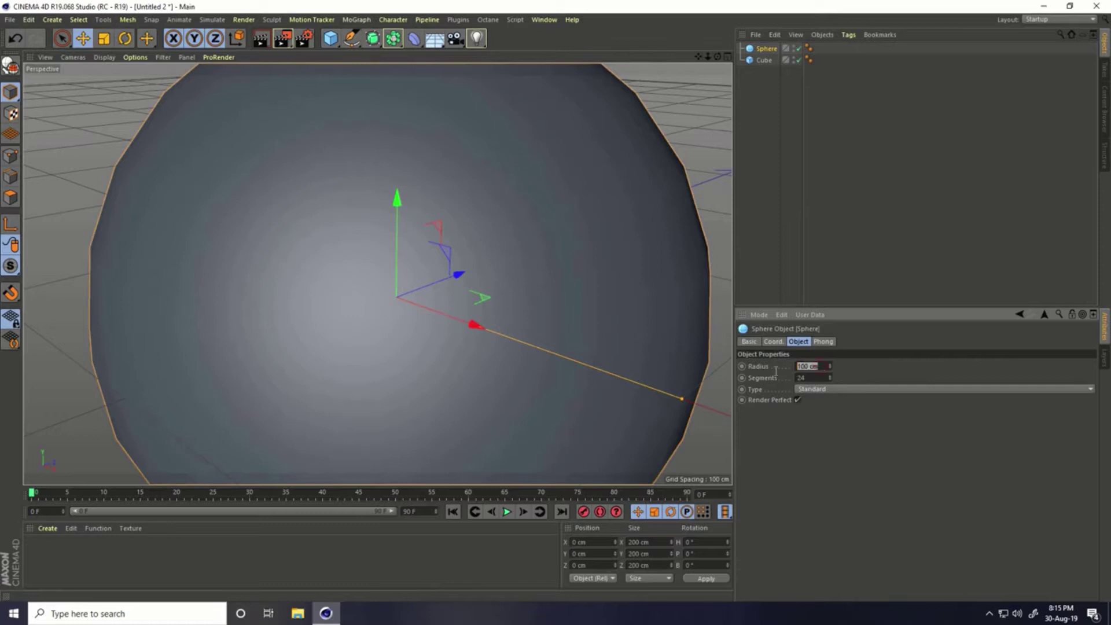
type("10")
key("Return")
left_click_drag(472, 323, 530, 360)
Step: Add a Platonic icosahedron with 10 cm radius and move it left of the cube
left_click(330, 38)
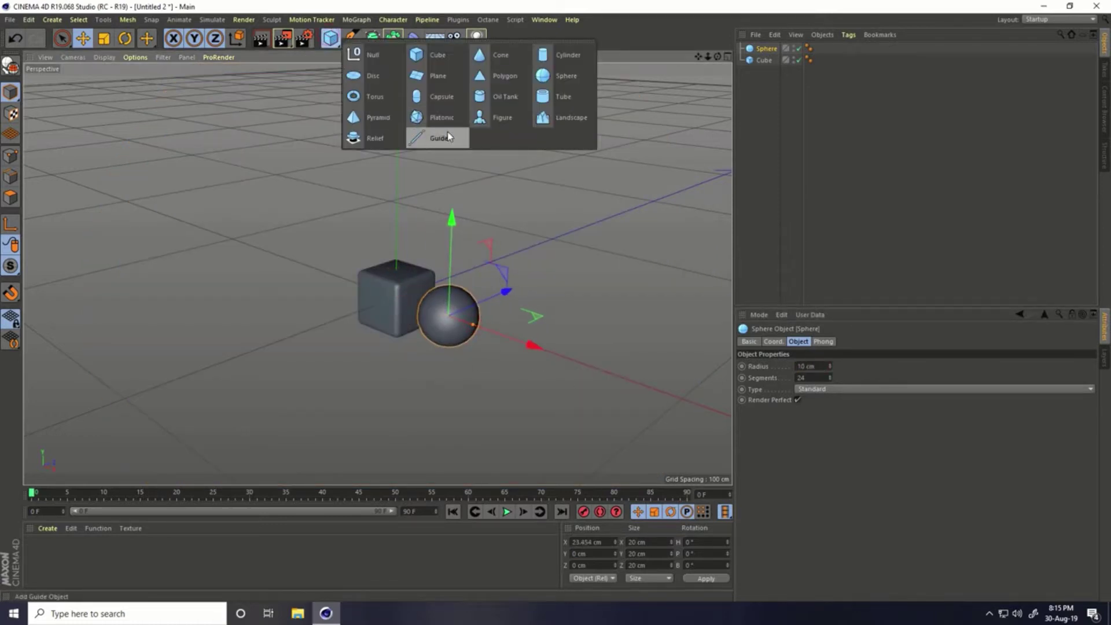
left_click(440, 118)
double_click(792, 365)
type("10")
key("Return")
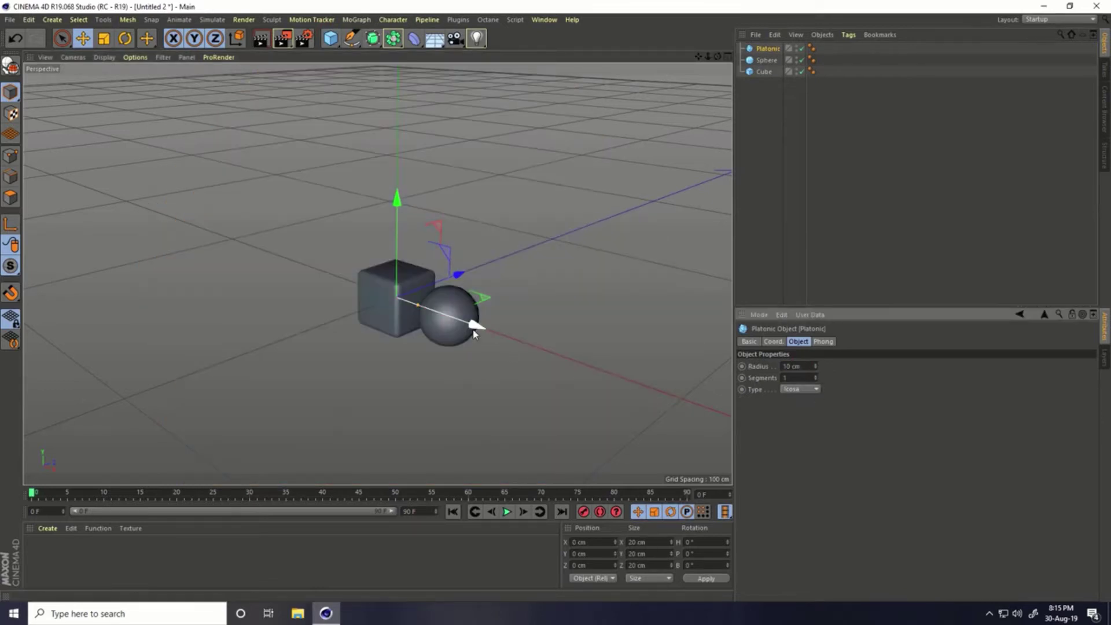
left_click_drag(477, 324, 412, 301)
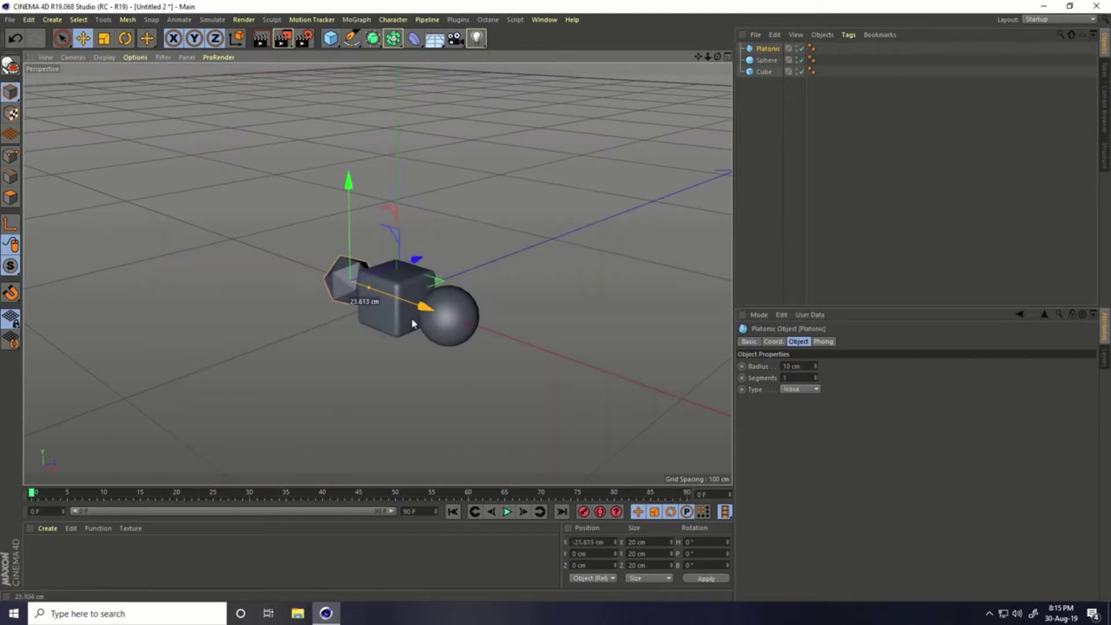
Step: Add a torus and scale it down so it rings the cube
left_click(331, 44)
left_click(383, 103)
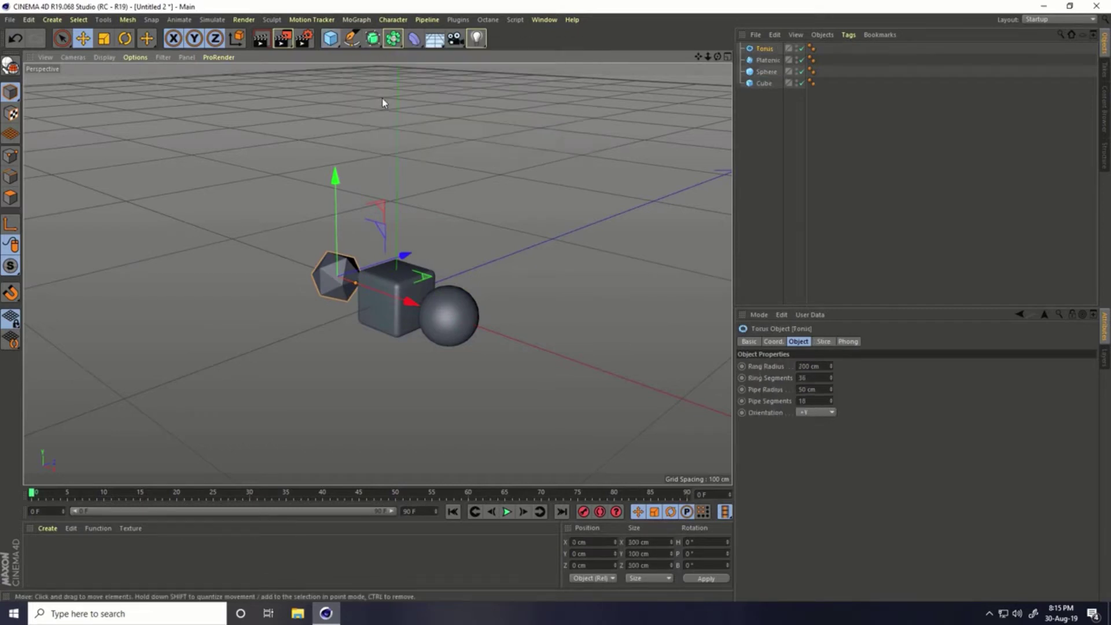
key("t")
left_click_drag(557, 226, 237, 441)
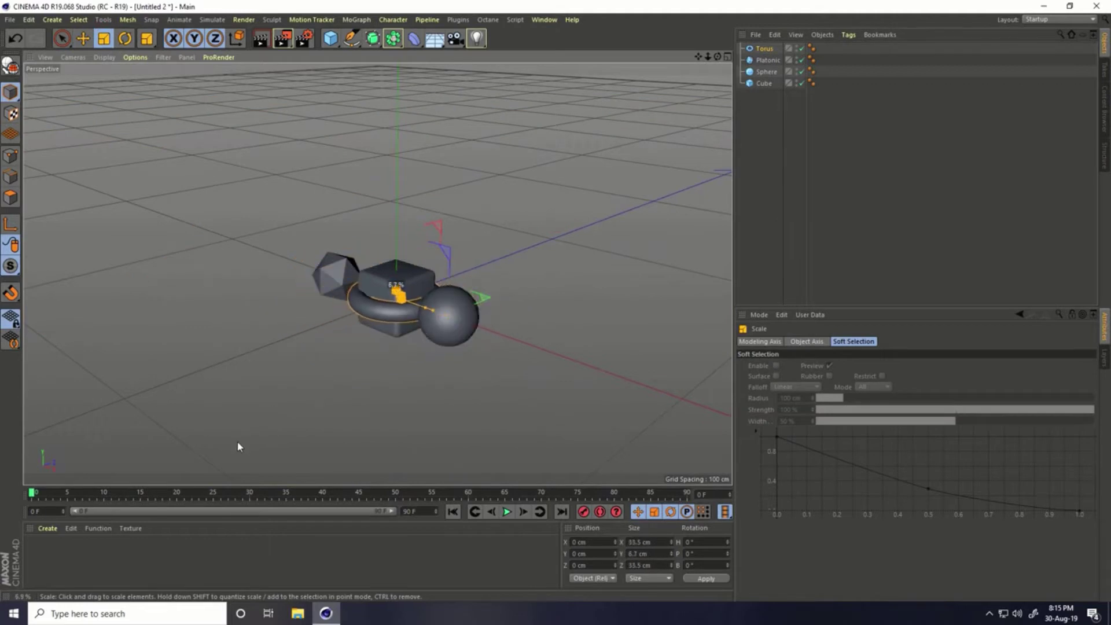
left_click(83, 39)
left_click(183, 186)
mouse_move(183, 185)
left_mouse_down("alt")
mouse_move(399, 364)
mouse_move(478, 380)
mouse_move(411, 358)
left_mouse_up("alt")
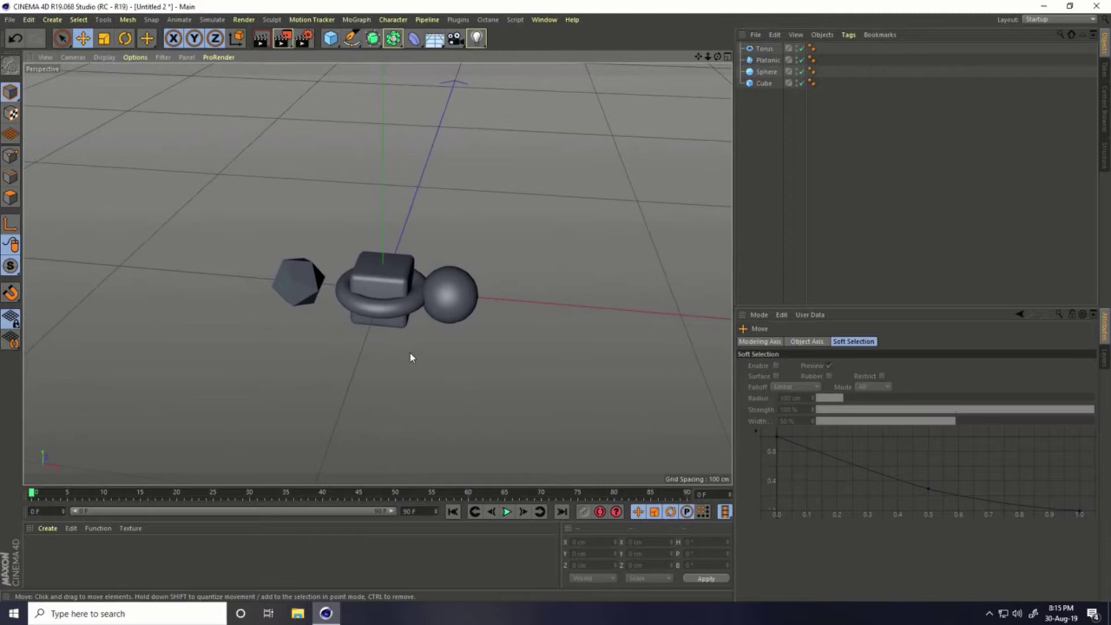
left_click(357, 19)
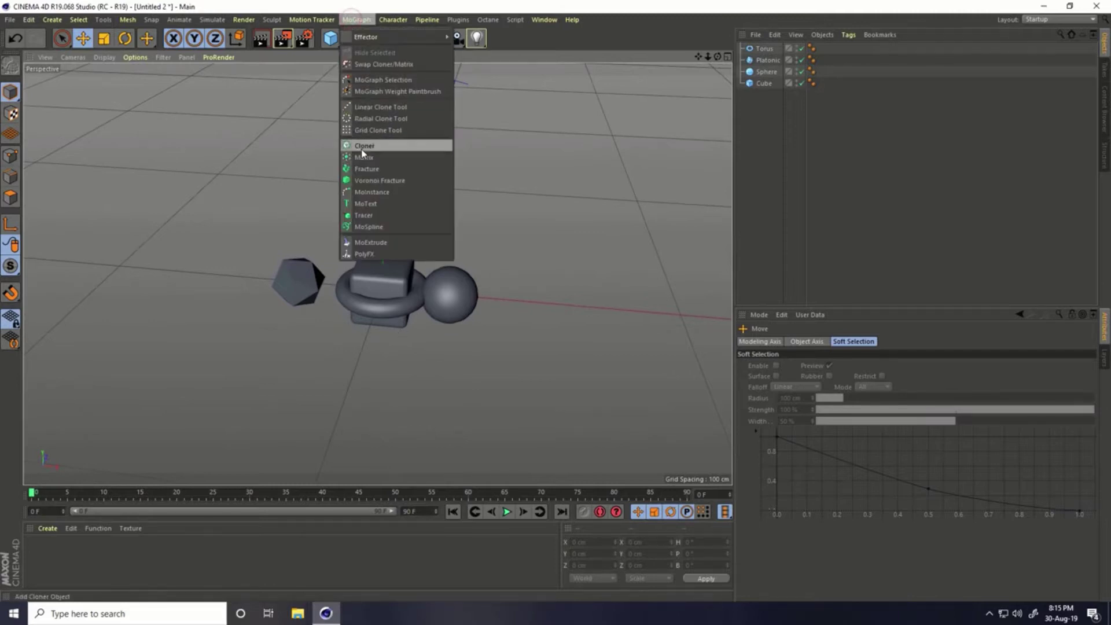
Step: Add a Cloner and nest the four primitives under it
left_click(392, 152)
left_click_drag(773, 119, 765, 49)
scroll(718, 109, "down", 2)
scroll(717, 109, "down", 3)
left_click(766, 48)
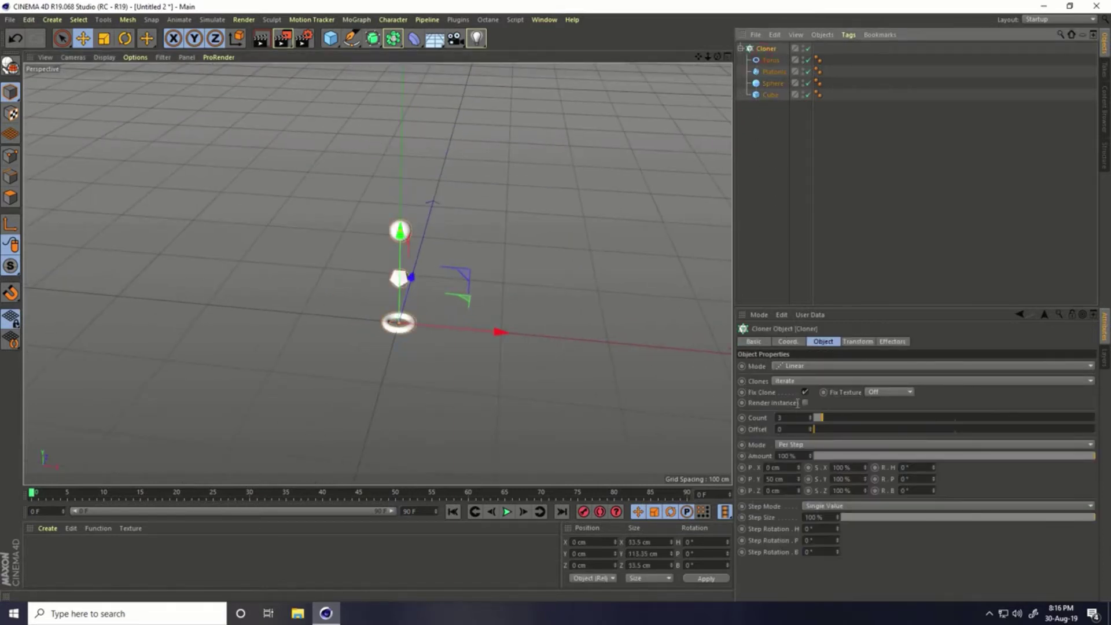
Step: Set the Cloner to Grid Array mode with 100 cm size on X, Y and Z
left_click(792, 368)
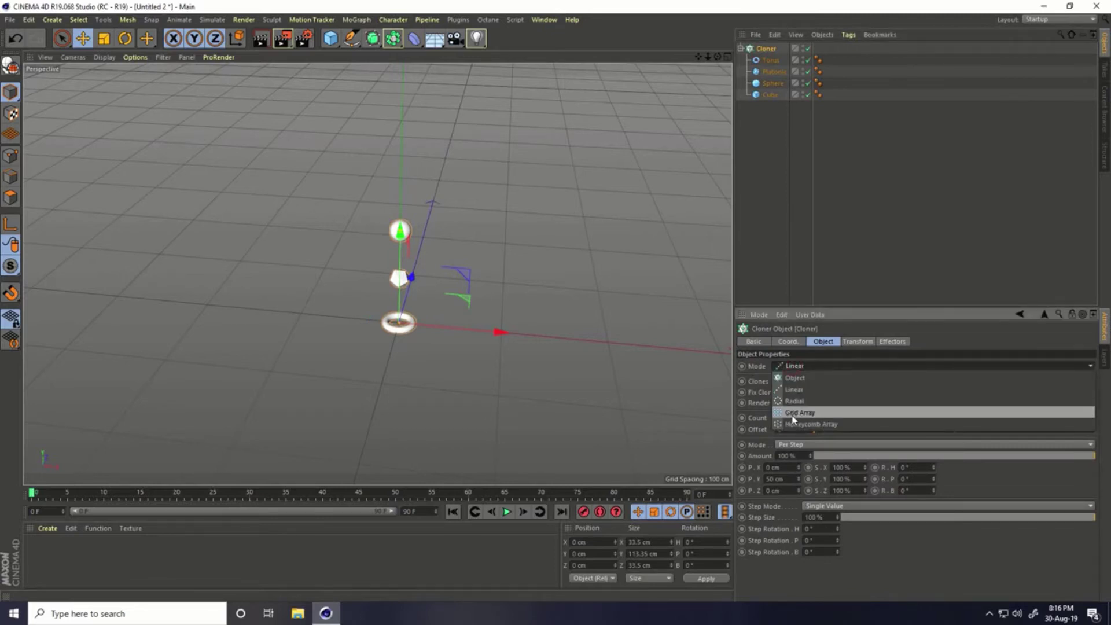
left_click(808, 416)
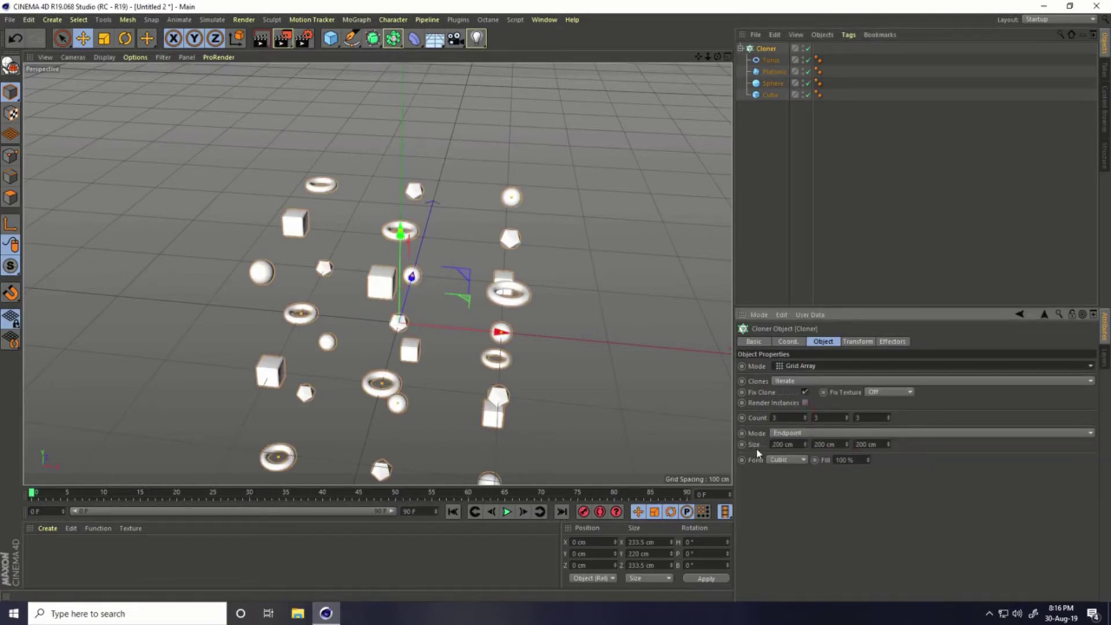
left_click(798, 445)
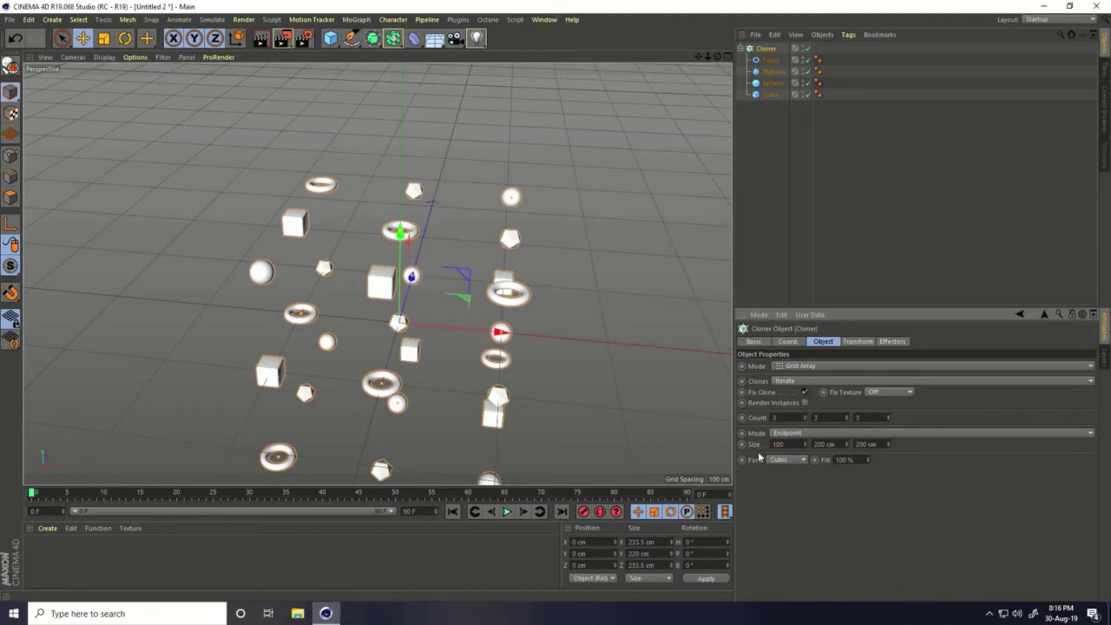
key("Tab")
type("100")
key("Tab")
type("100")
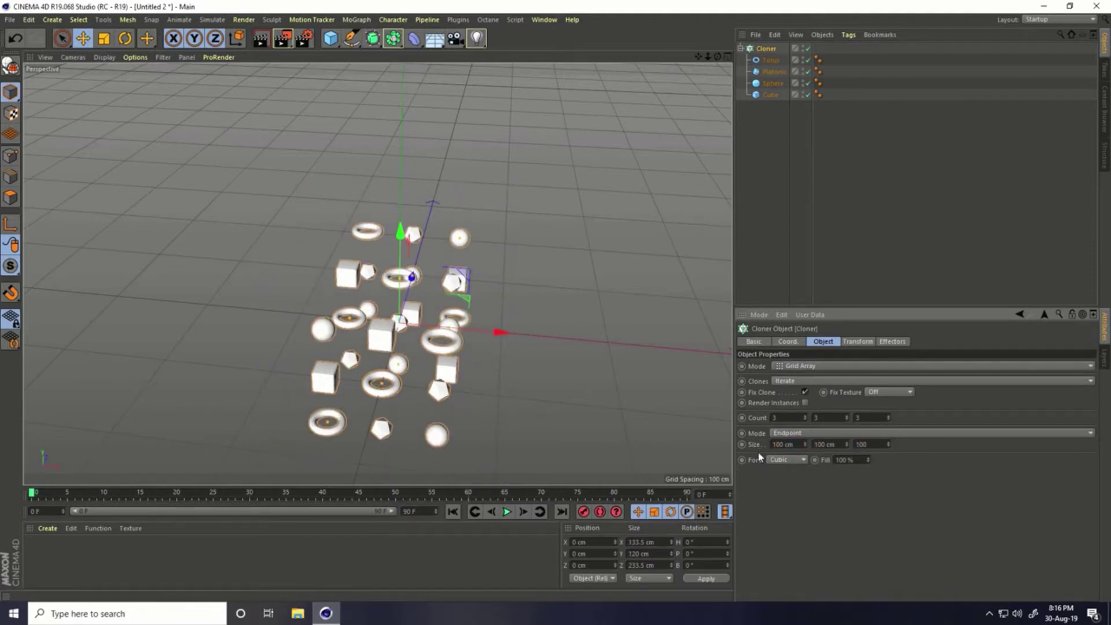
key("Return")
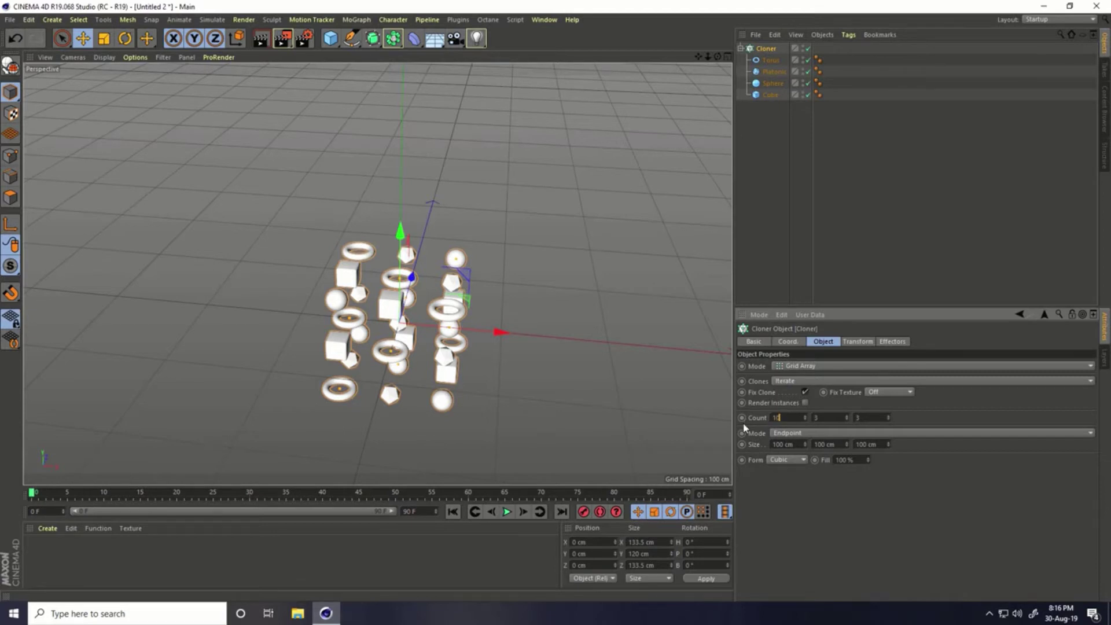
Step: Set the grid clone count to 10 along each of X, Y and Z
key("Tab")
type("10")
key("Tab")
type("10")
key("Return")
mouse_move(483, 392)
left_mouse_down("alt")
mouse_move(576, 325)
mouse_move(588, 330)
mouse_move(324, 362)
mouse_move(443, 364)
left_mouse_up("alt")
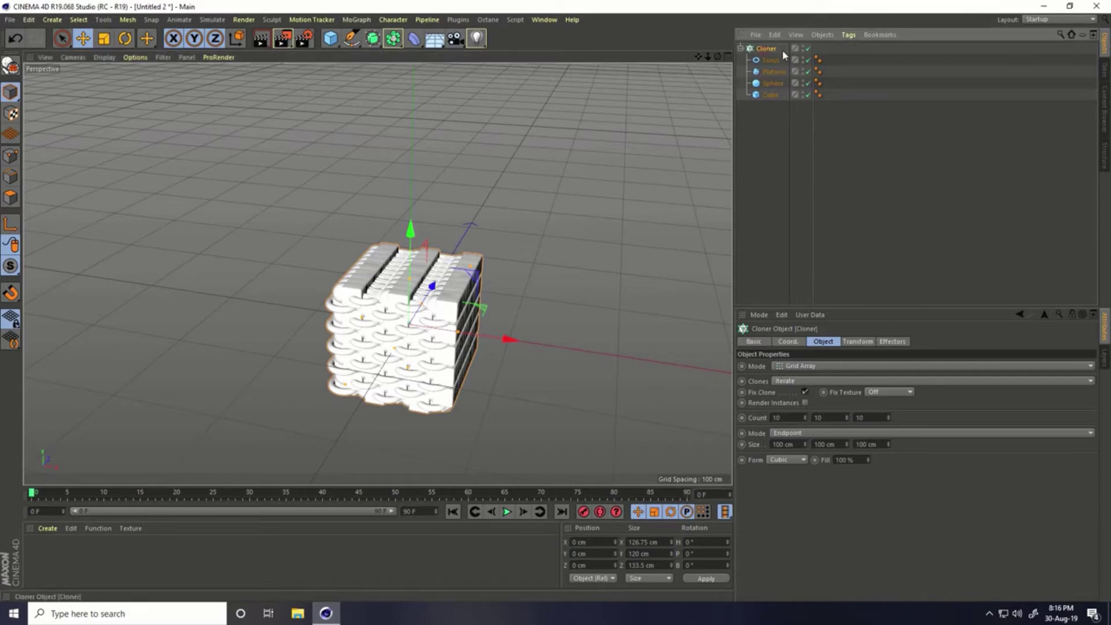
Step: Add a Random effector with Scale enabled and Uniform Scale -0.5
left_click(357, 20)
mouse_move(395, 37)
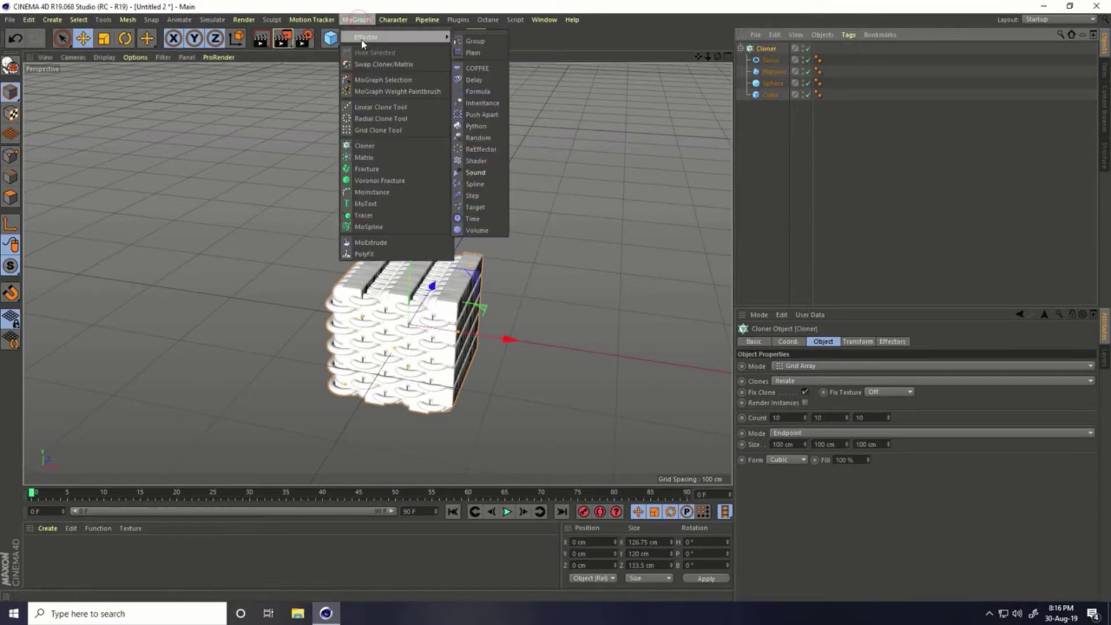
left_click(478, 138)
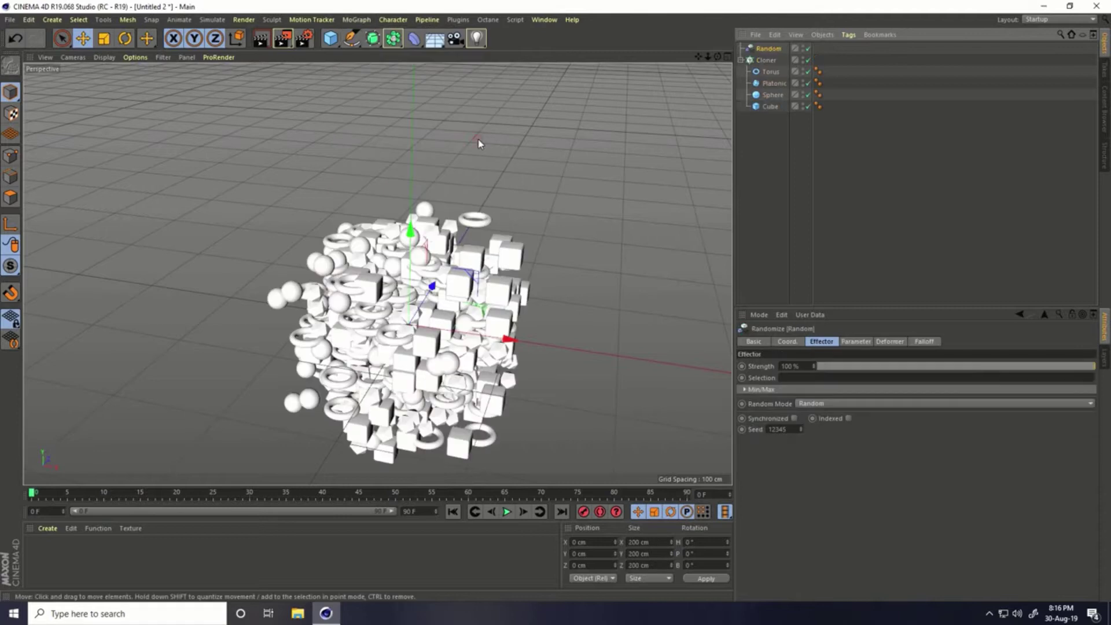
left_click(856, 342)
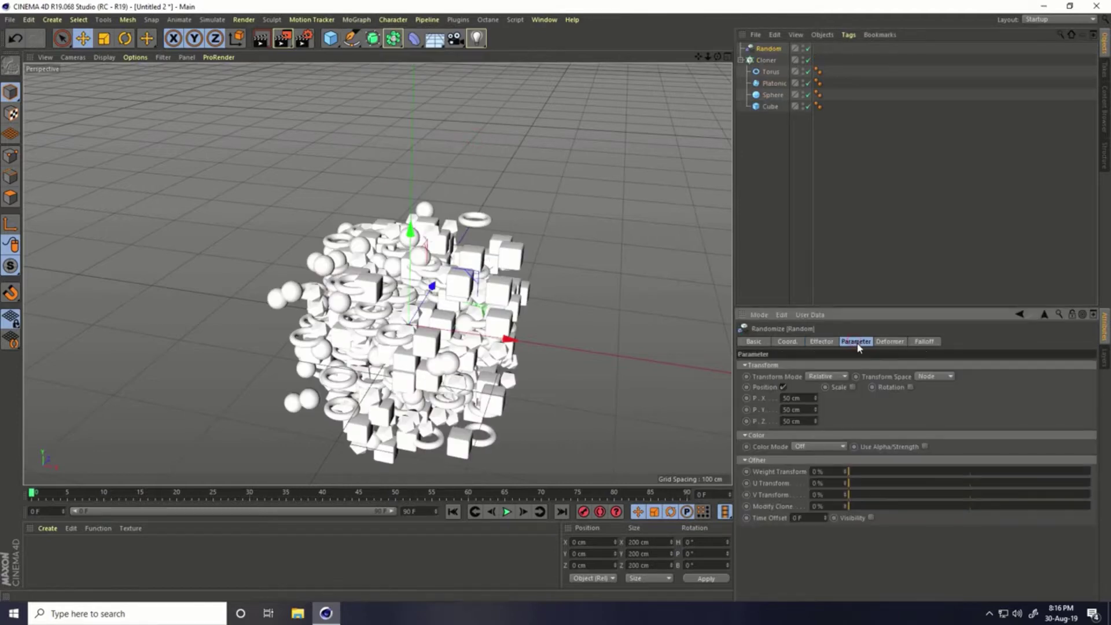
left_click(853, 387)
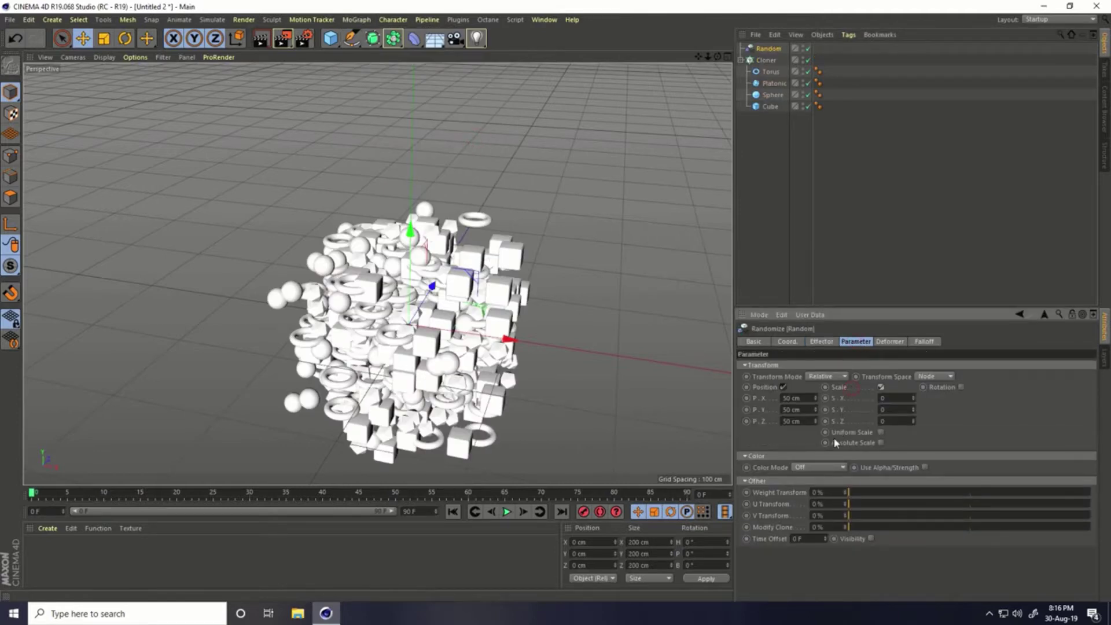
left_click(881, 433)
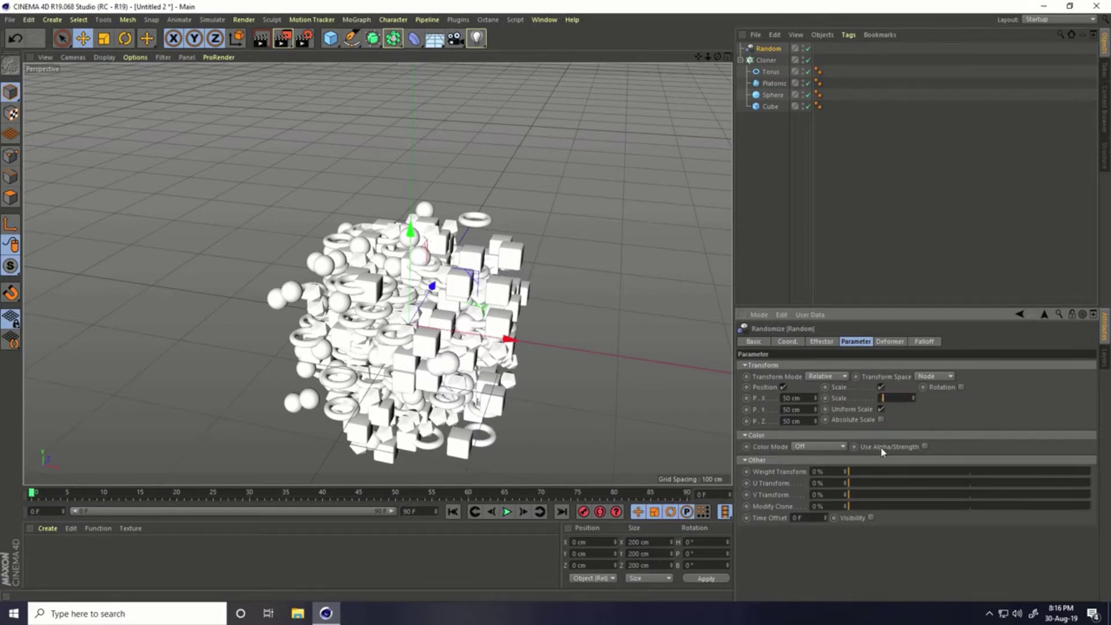
type("-0.5")
key("Return")
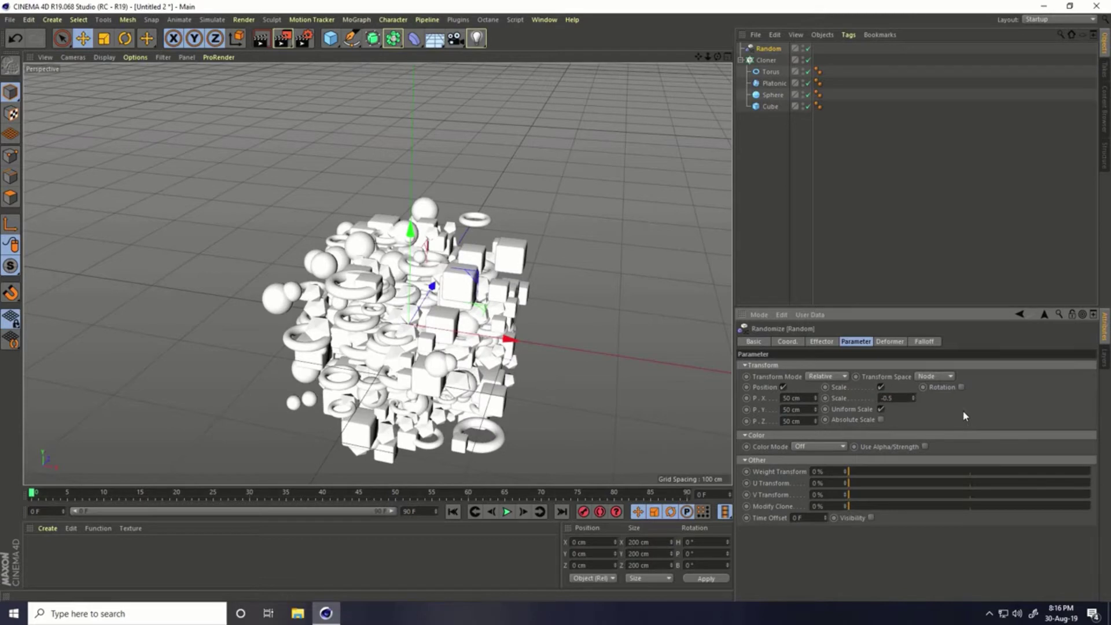
Step: Enable random Rotation with H, P and B set to 360°
left_click(961, 387)
type("0")
key("Tab")
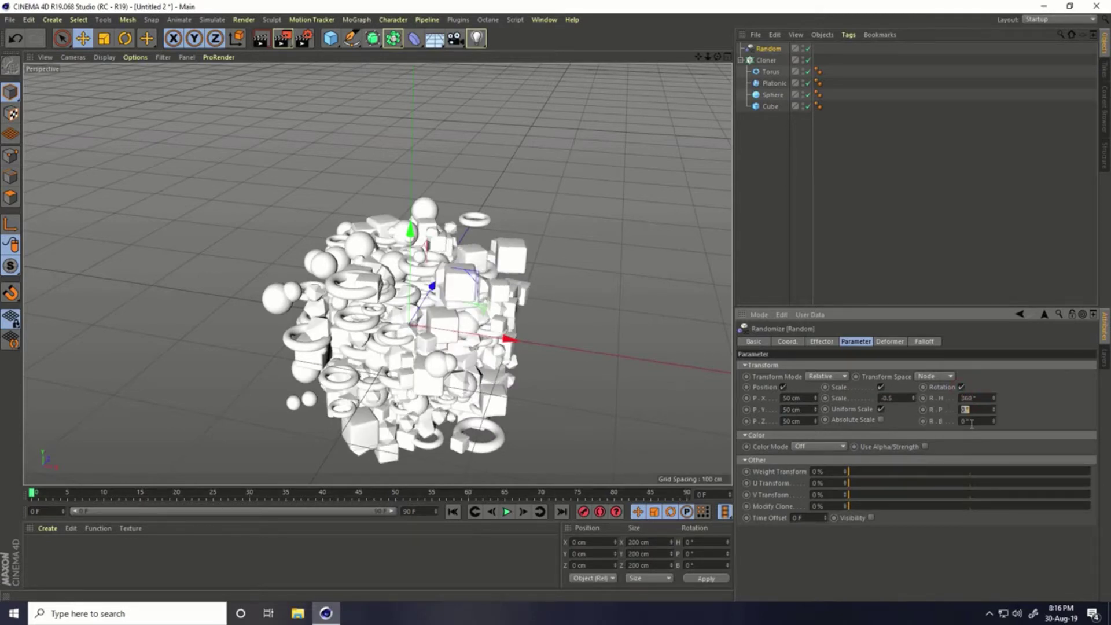
type("0")
key("Return")
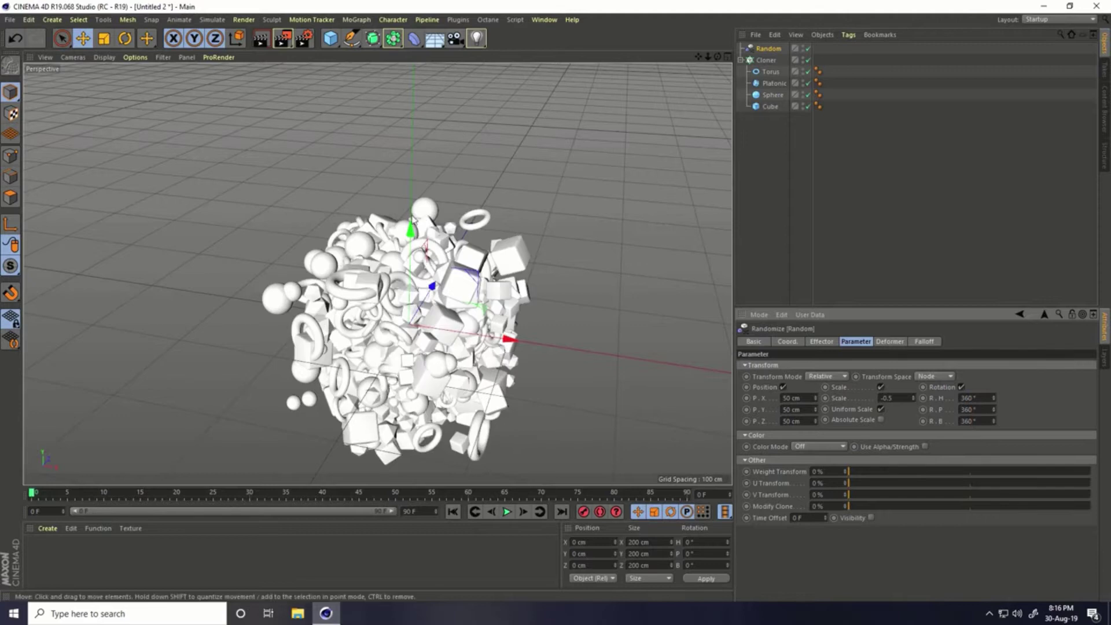
scroll(363, 242, "down", 2)
mouse_move(364, 242)
left_mouse_down("alt")
mouse_move(381, 325)
mouse_move(459, 322)
mouse_move(202, 332)
mouse_move(260, 350)
mouse_move(498, 359)
left_mouse_up("alt")
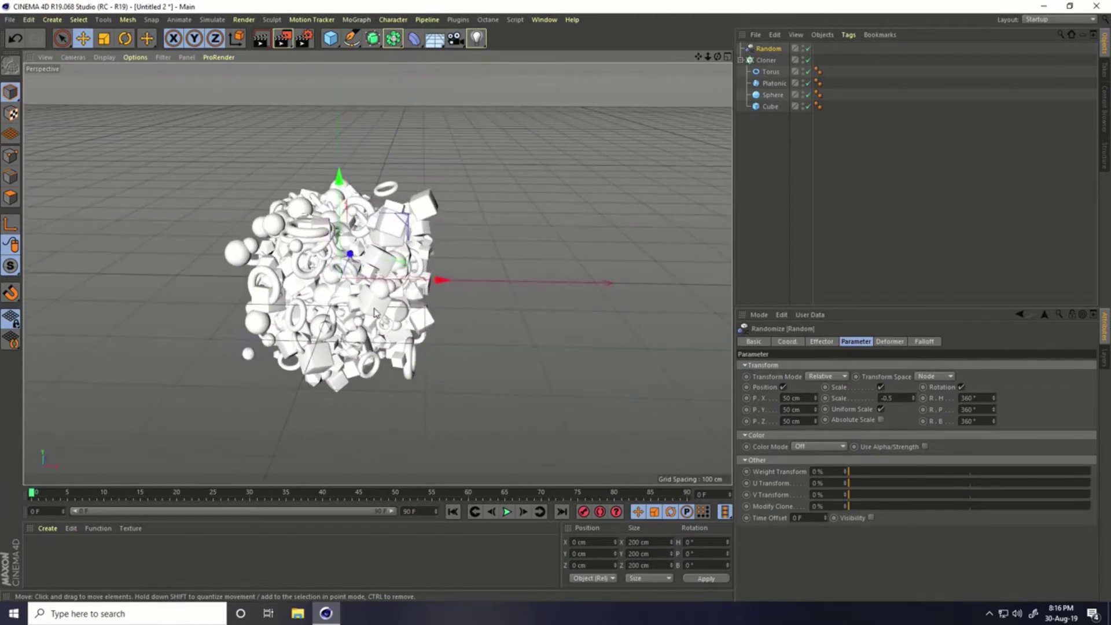
Step: Add a sphere and move it about 222 cm along X beside the clone cluster, collapsing the Cloner
left_click(331, 38)
left_click(574, 78)
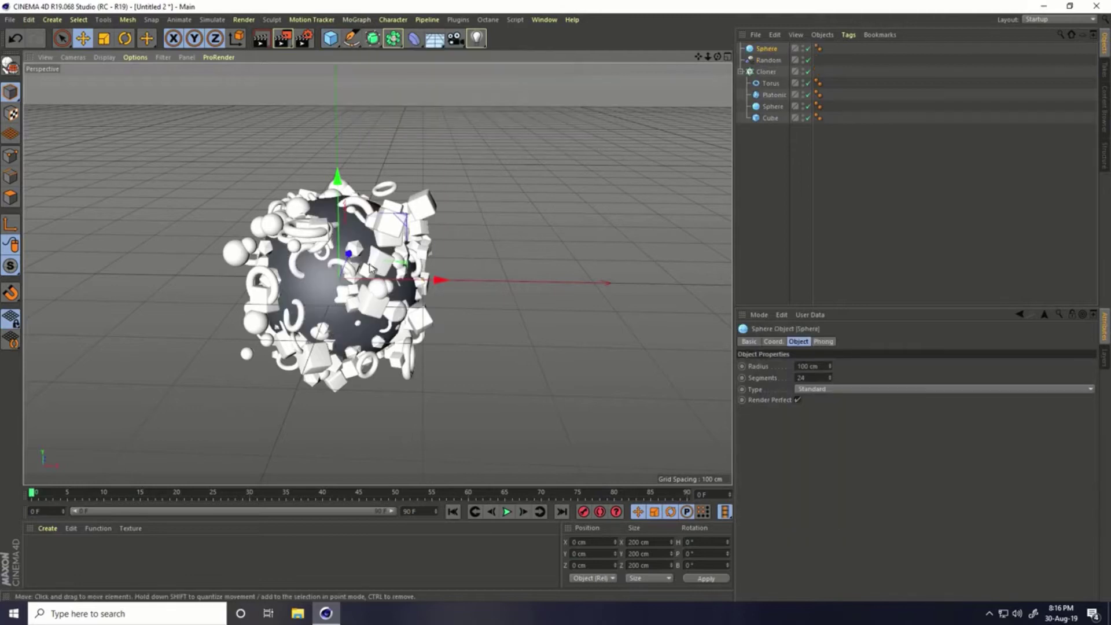
scroll(436, 287, "down", 2)
left_click_drag(436, 280, 590, 284)
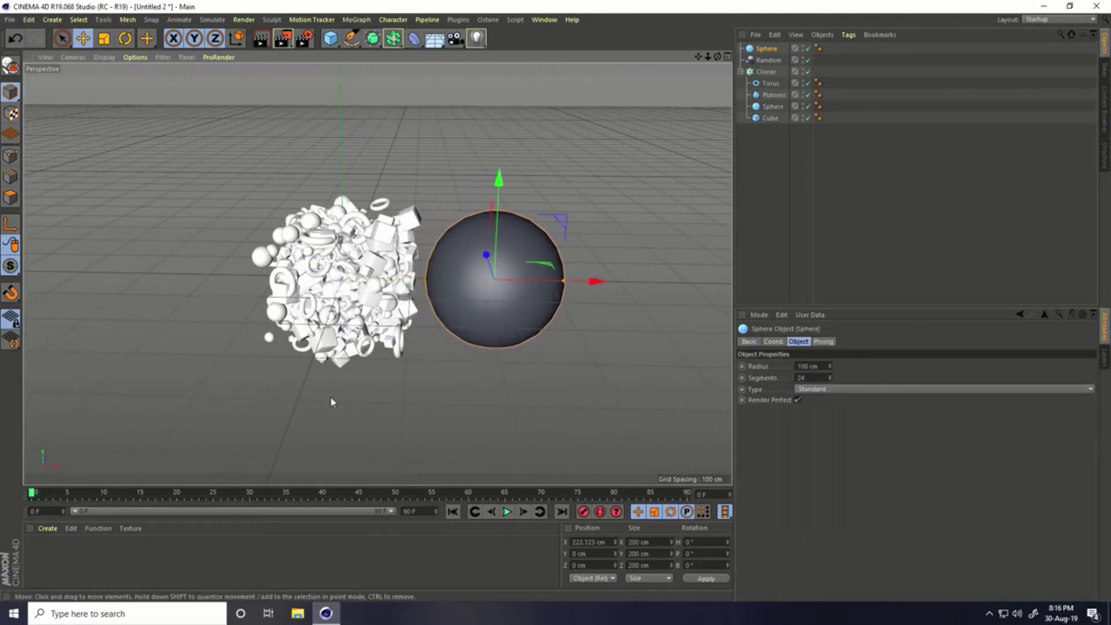
left_click(356, 412)
scroll(382, 239, "up", 2)
mouse_move(382, 239)
left_mouse_down("alt")
mouse_move(419, 300)
mouse_move(457, 284)
left_mouse_up("alt")
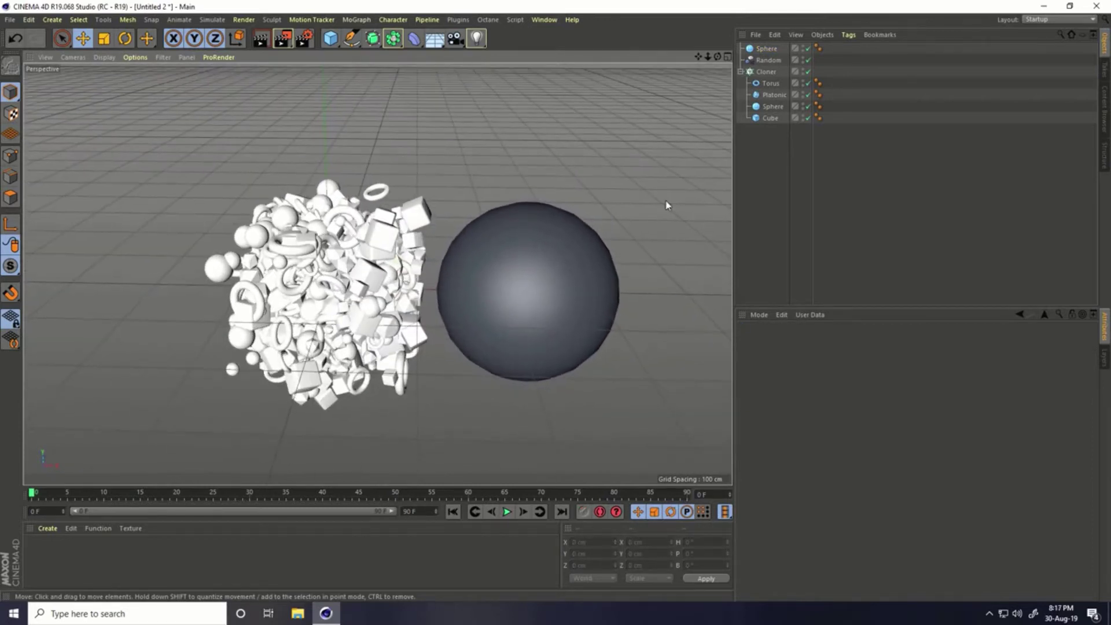
left_click(741, 71)
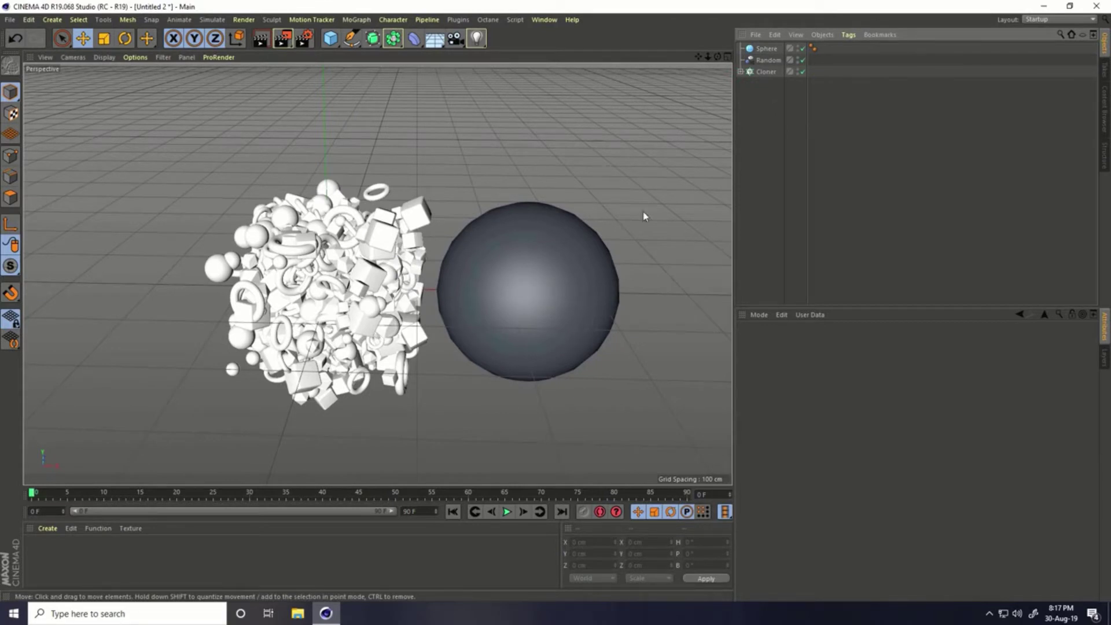
left_click(765, 72)
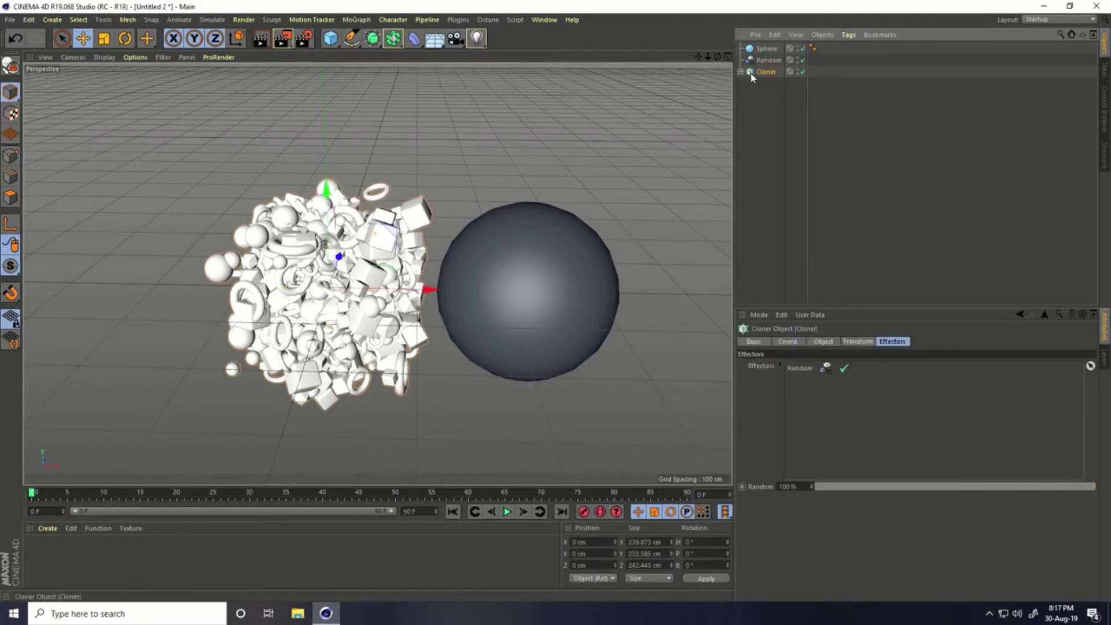
Step: Give the Cloner a Rigid Body tag with Inherit Tag 'Apply Tag to Children' and Individual Elements 'All'
right_click(770, 73)
mouse_move(809, 182)
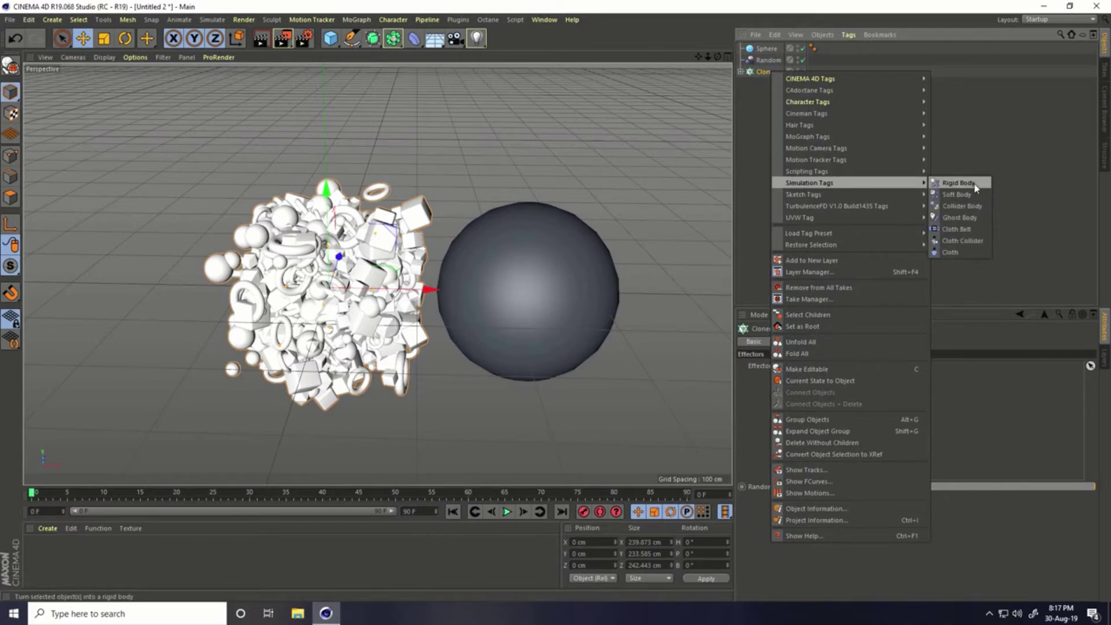
left_click(958, 183)
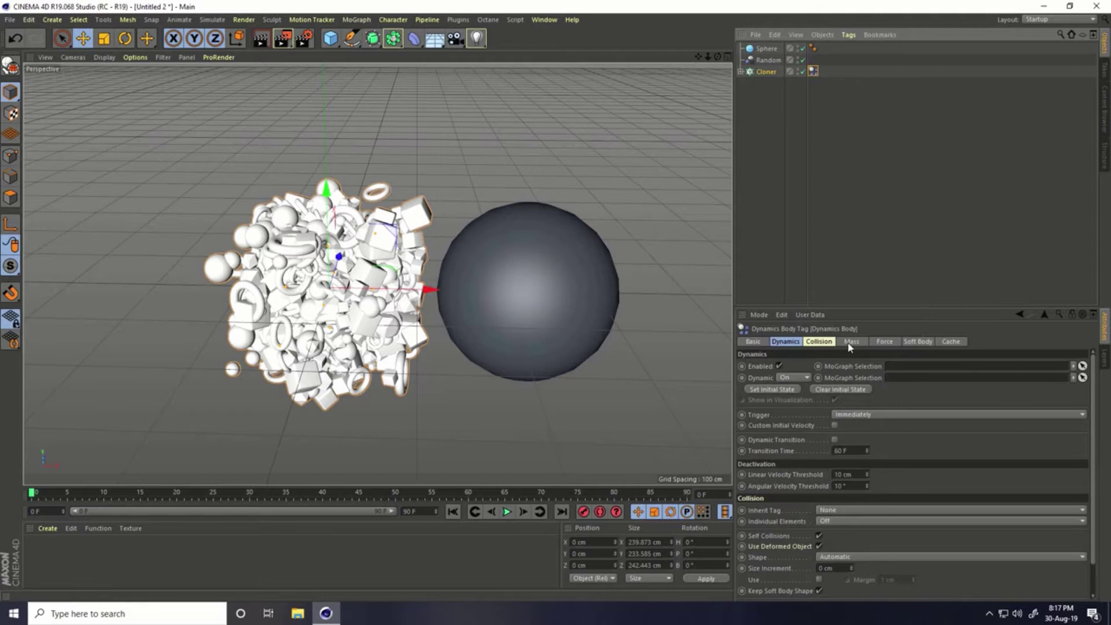
left_click(819, 342)
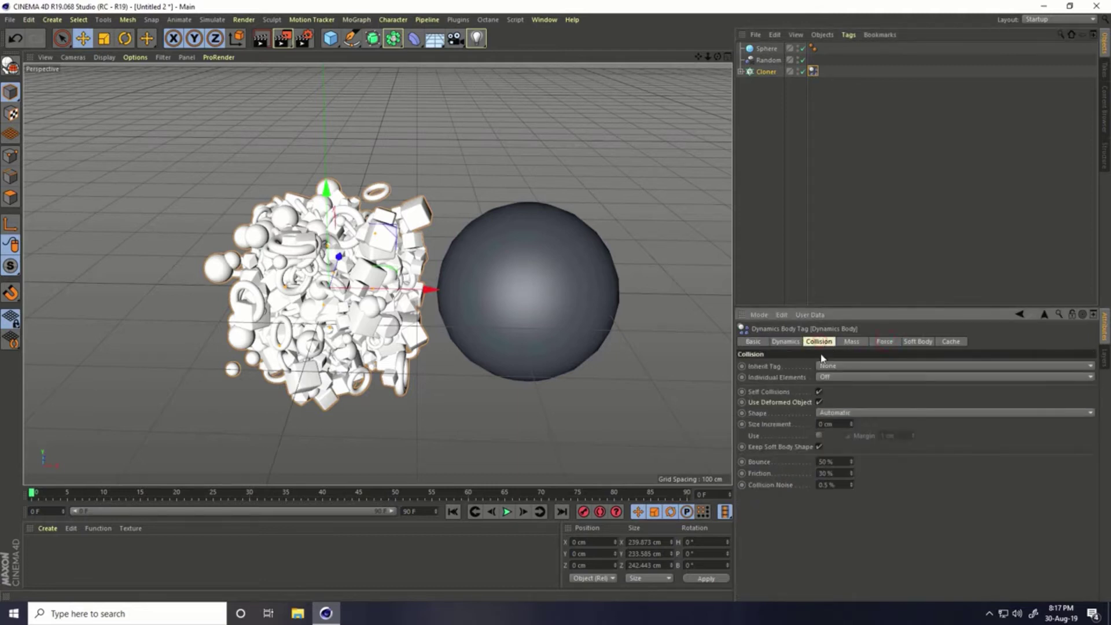
left_click(833, 368)
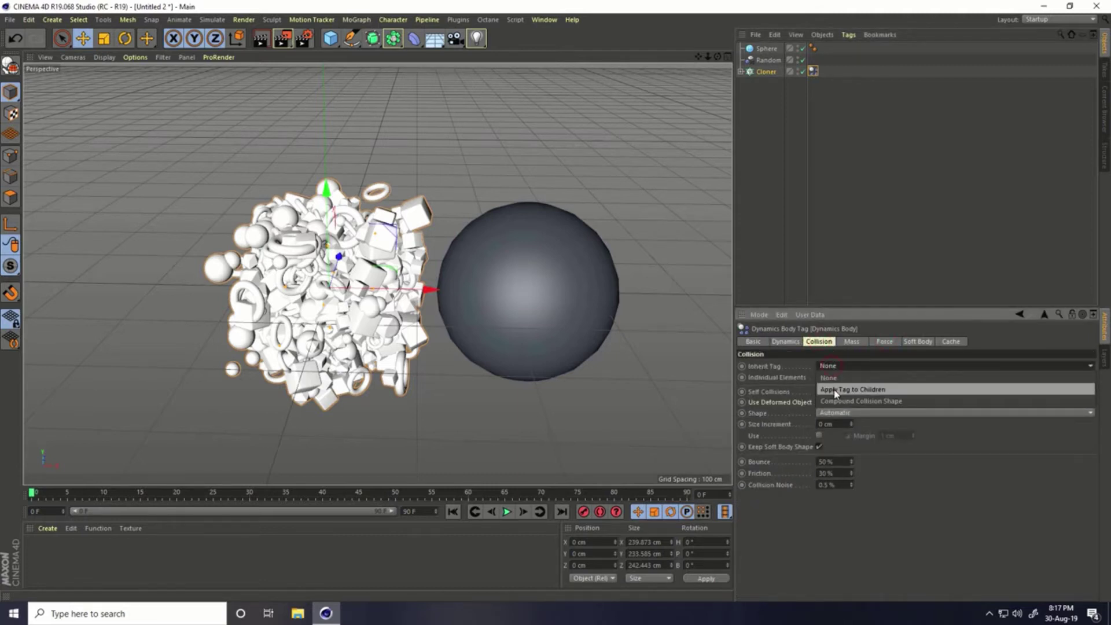
left_click(884, 391)
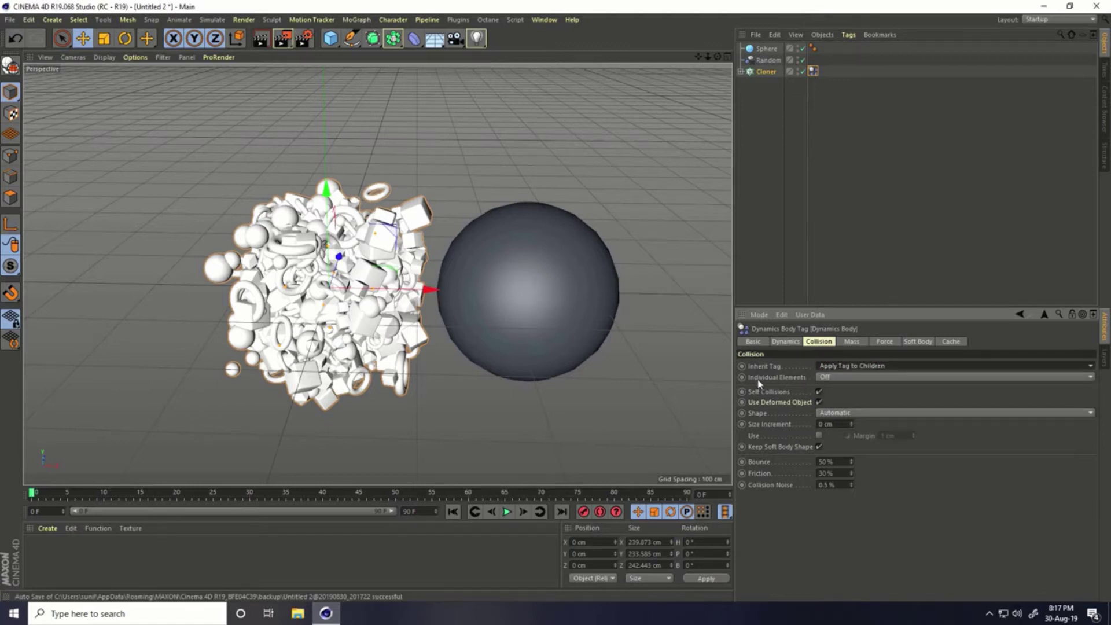
left_click(829, 377)
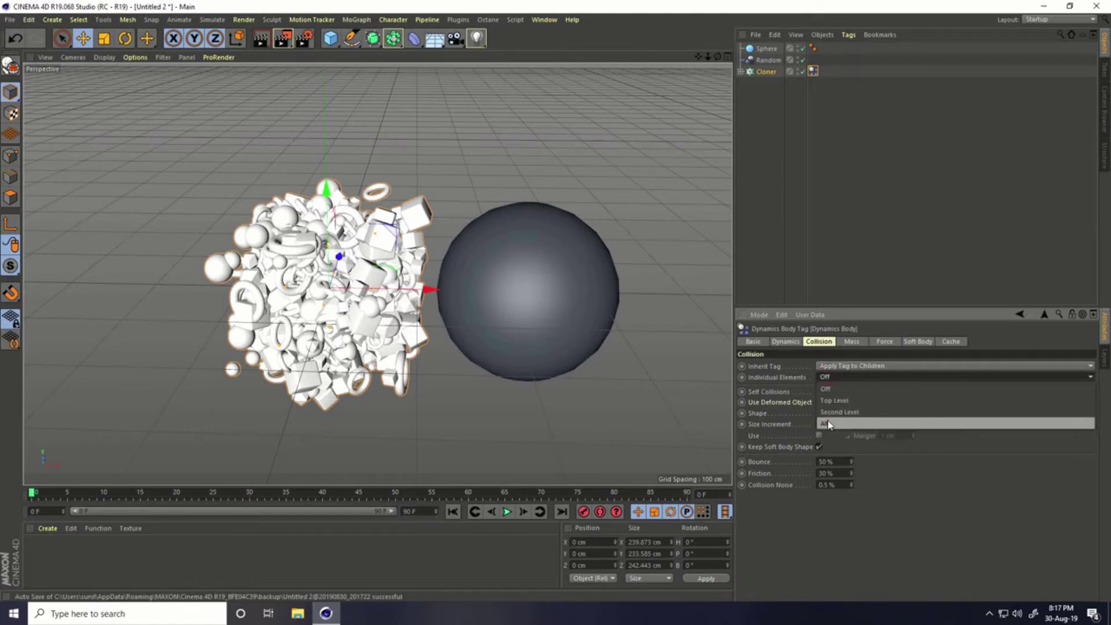
left_click(830, 424)
left_click(887, 342)
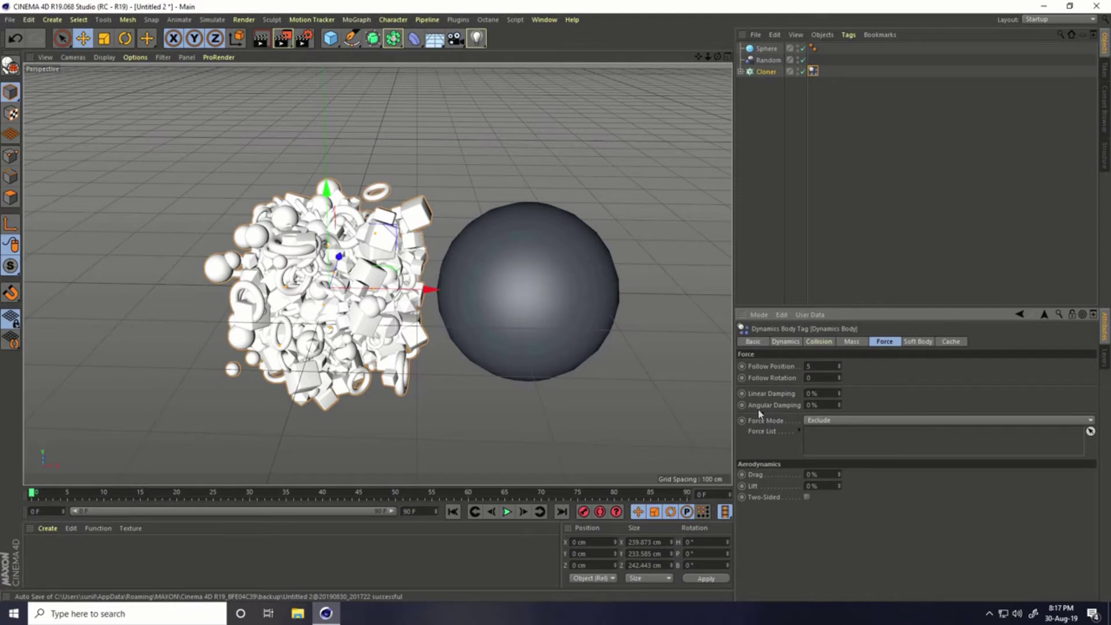
left_click_drag(509, 353, 513, 349, "alt")
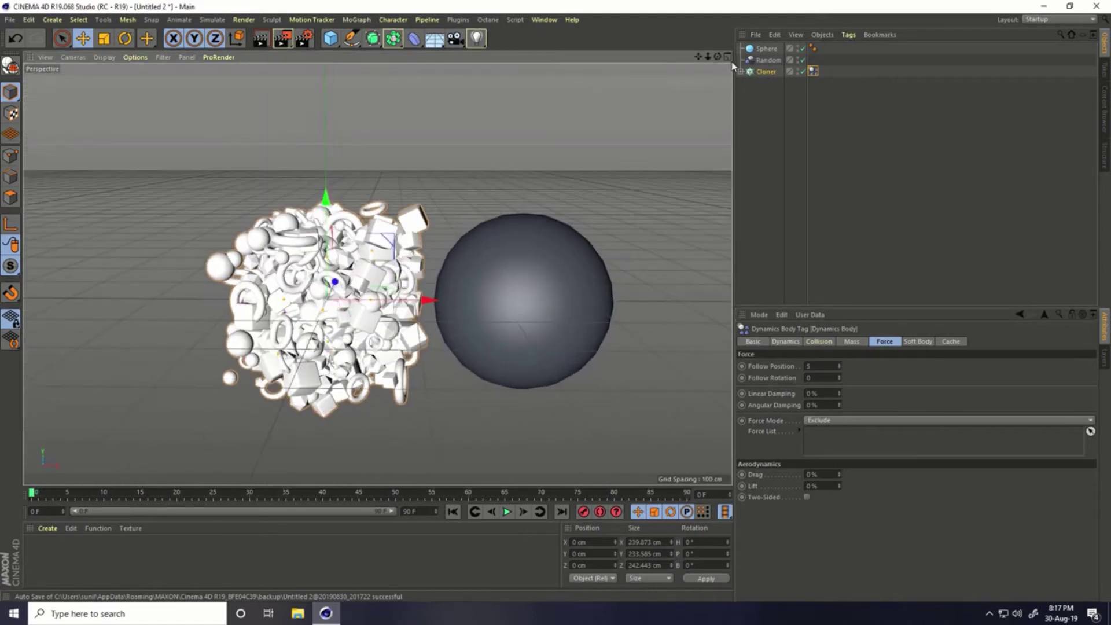
left_click(767, 50)
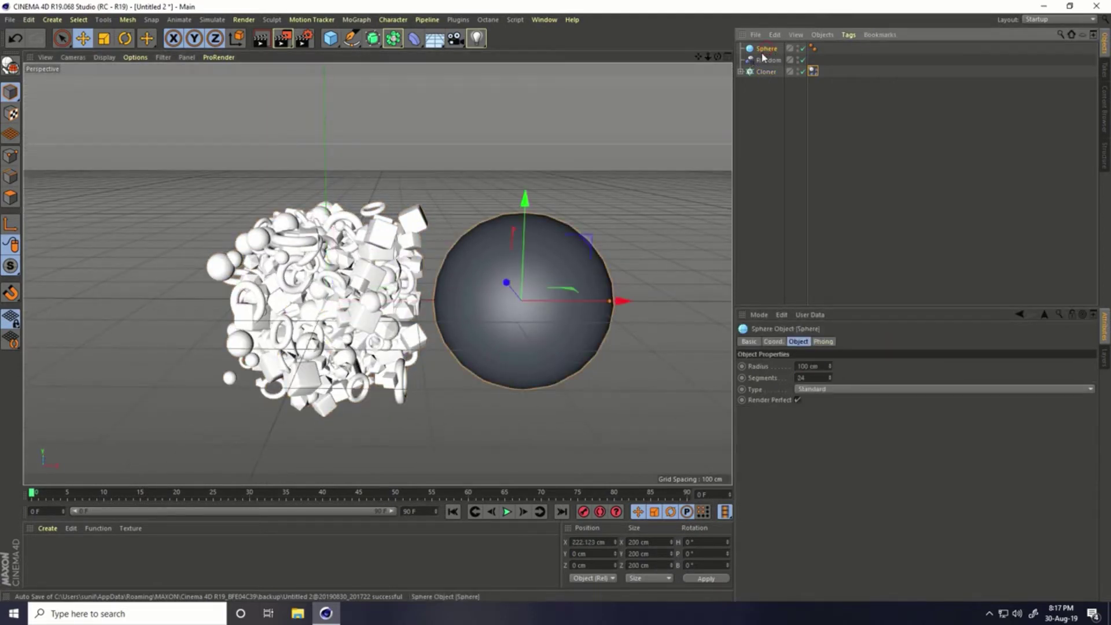
Step: Add a Collider Body tag to the sphere and play the simulation to about frame 23
right_click(765, 52)
mouse_move(803, 160)
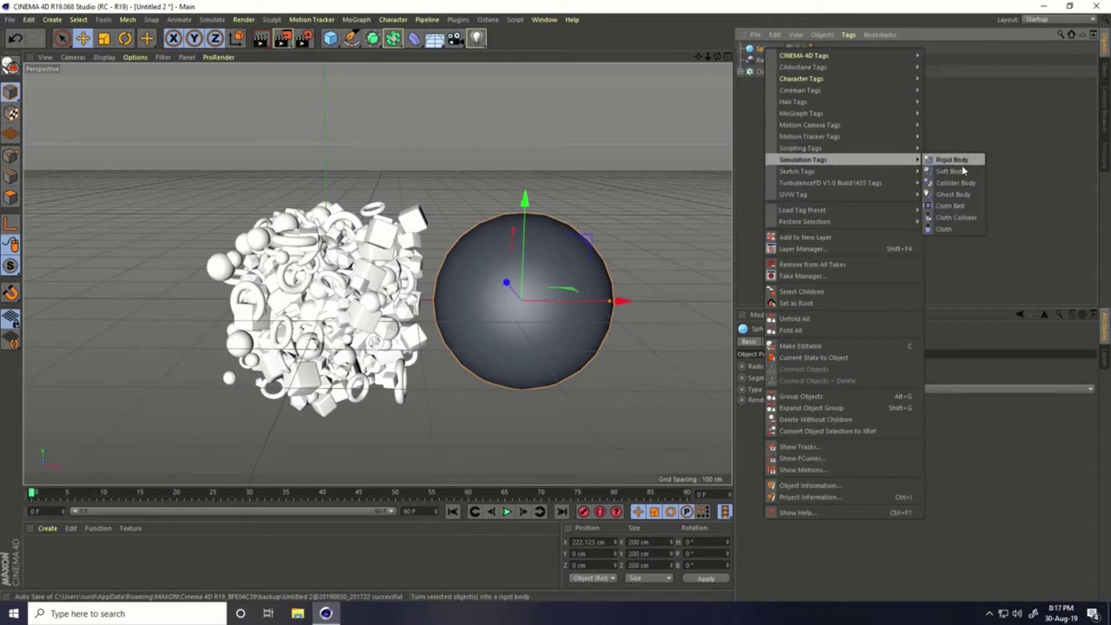
left_click(975, 183)
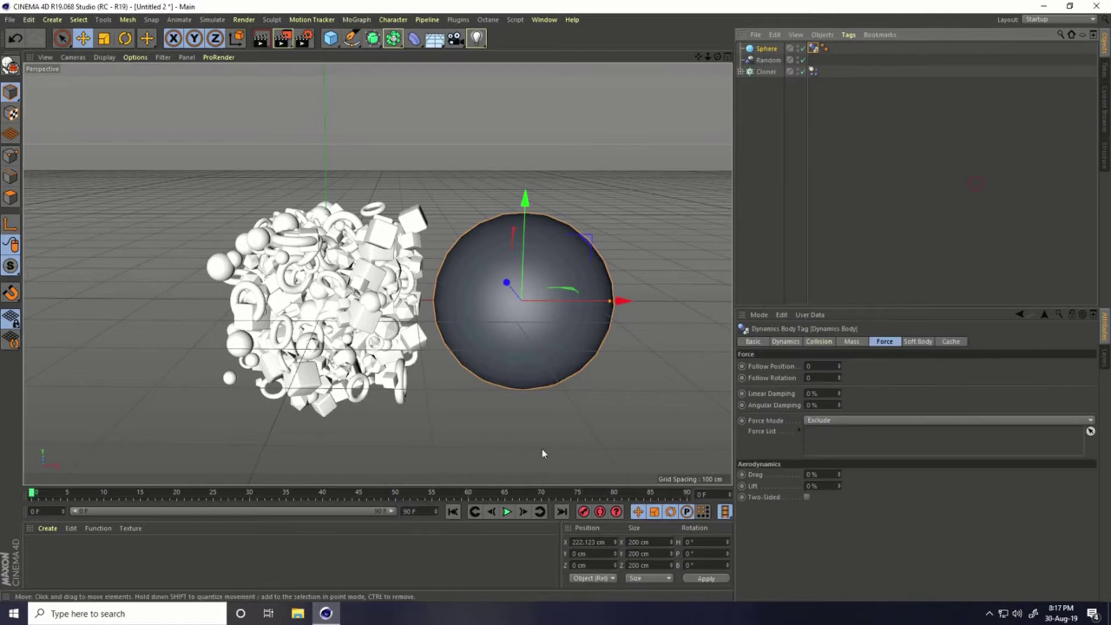
left_click(508, 513)
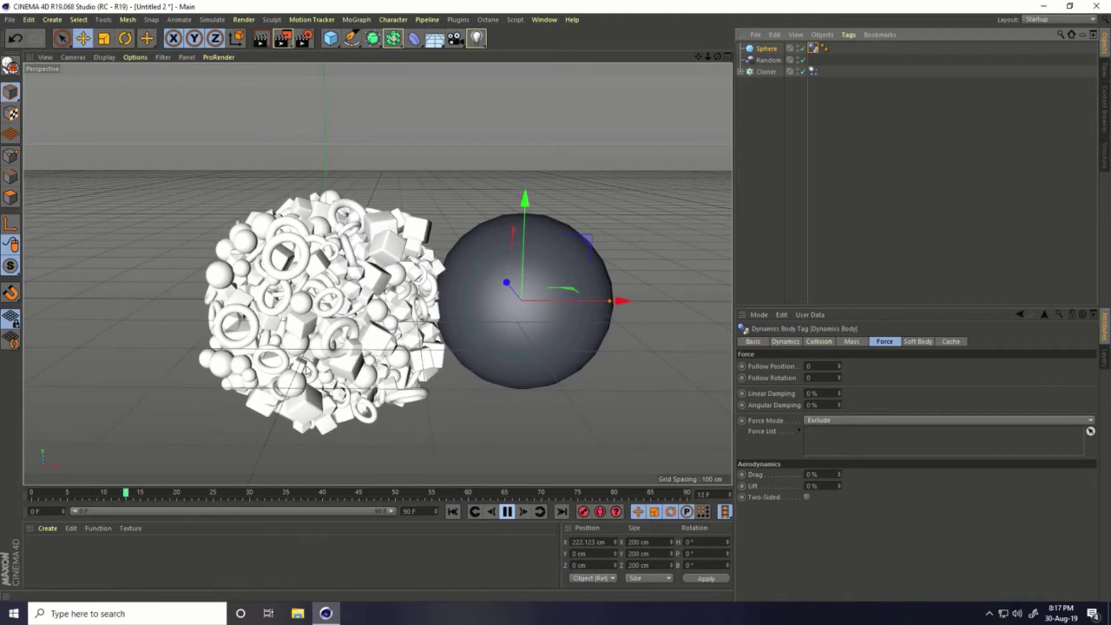
left_click(507, 511)
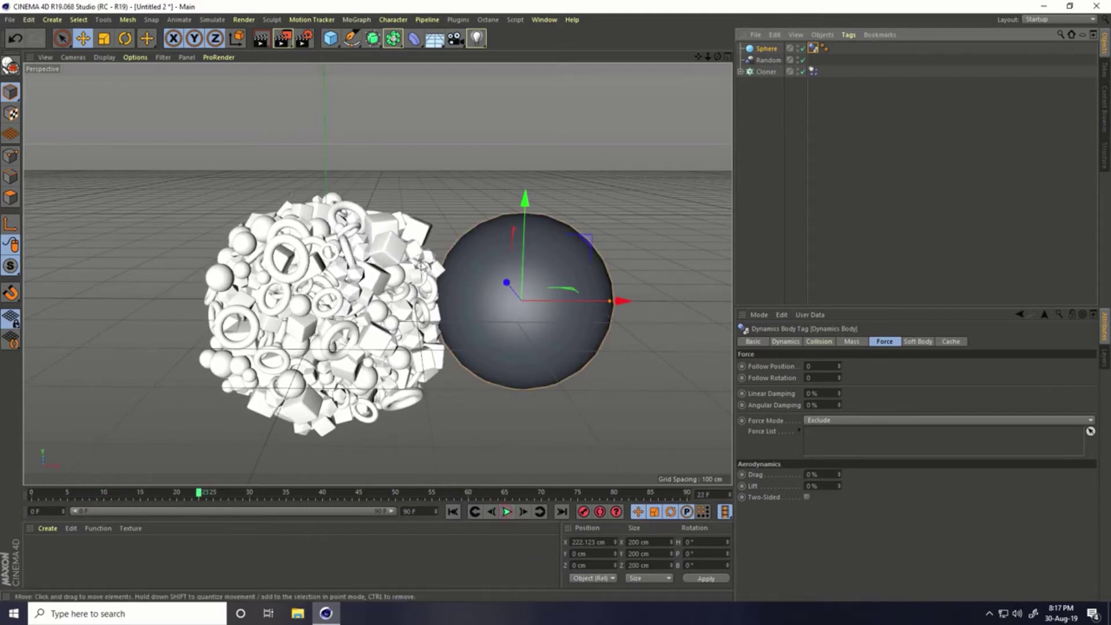
Step: Set the Cloner's count to 6, 6, 6
left_click(763, 71)
left_click(904, 341)
left_click(858, 341)
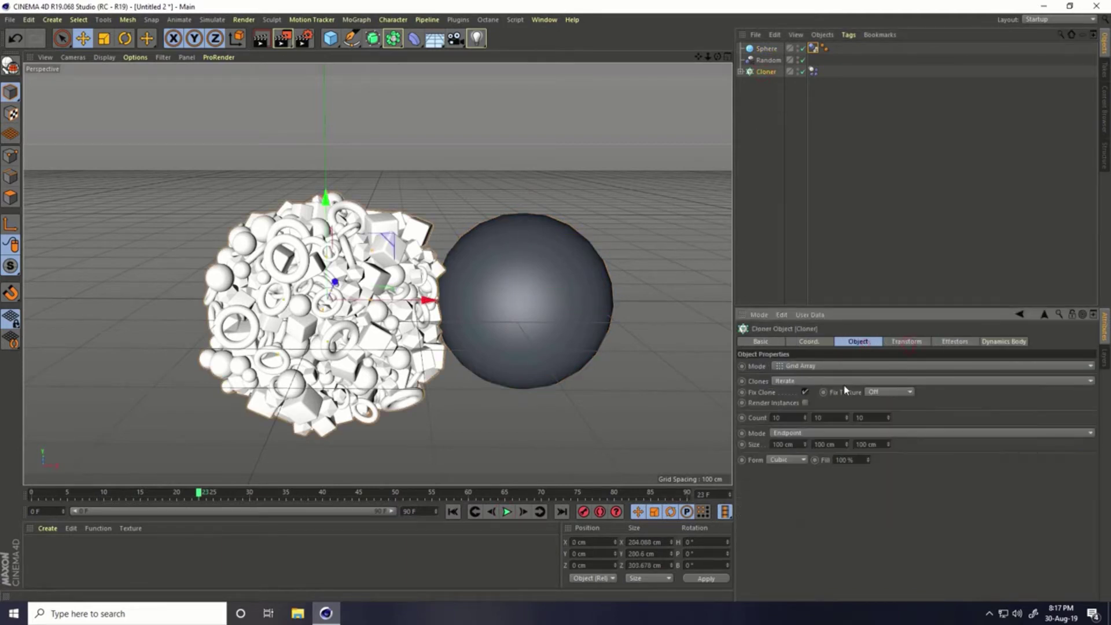
left_click(788, 417)
key("Tab")
type("6")
key("Tab")
type("6")
key("Return")
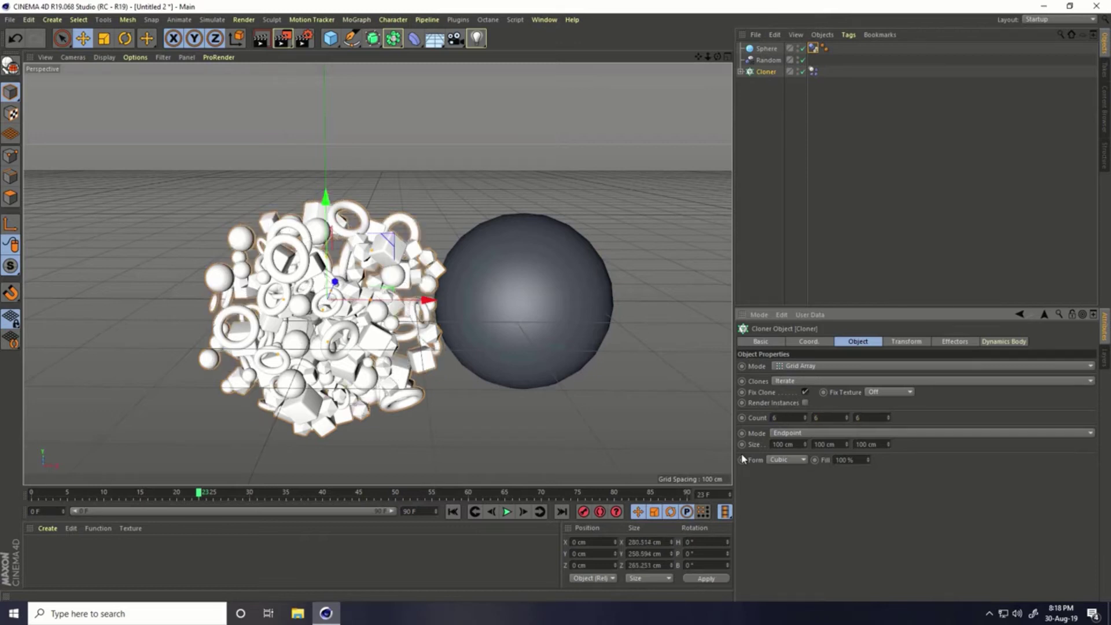
Step: Rewind to frame 0 and replay the simulation with the sparser grid
scroll(520, 440, "down", 2)
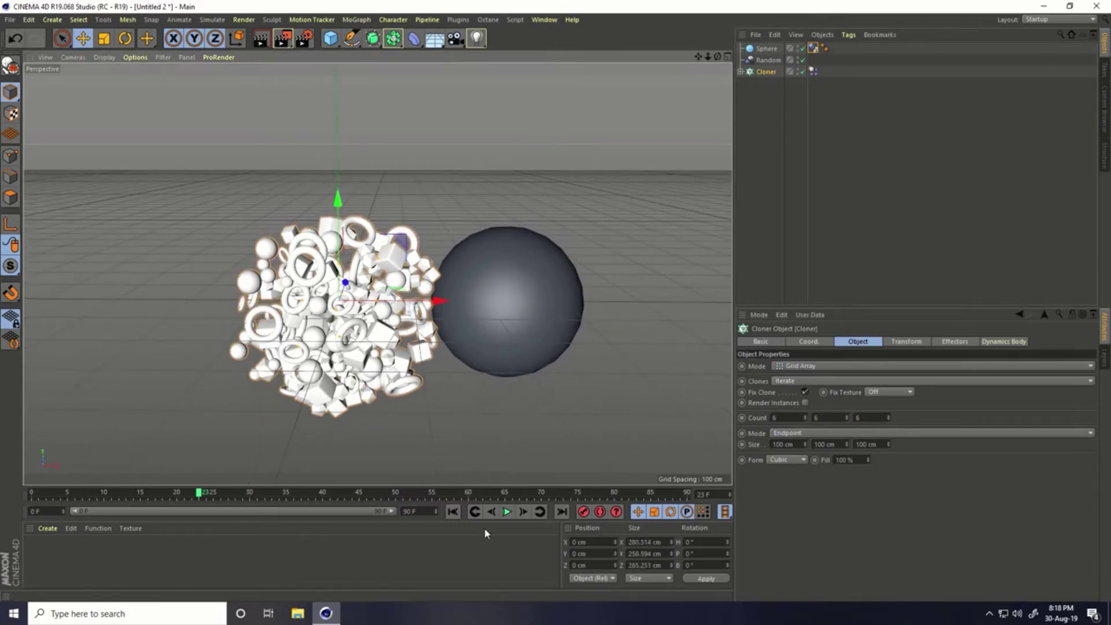
left_click(451, 512)
left_click(506, 511)
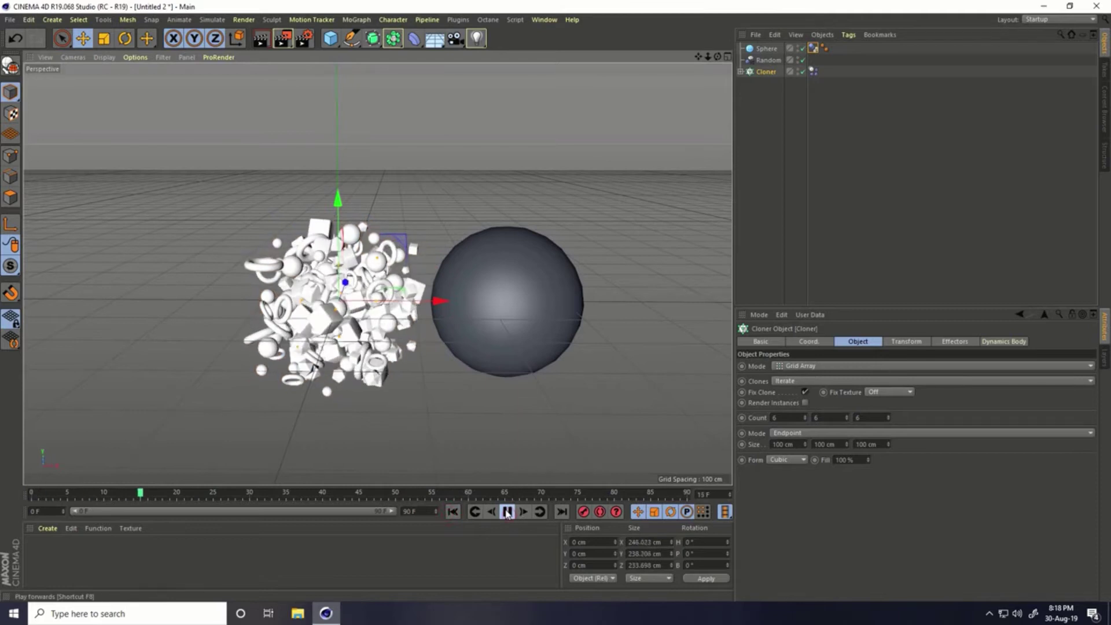
left_click(506, 512)
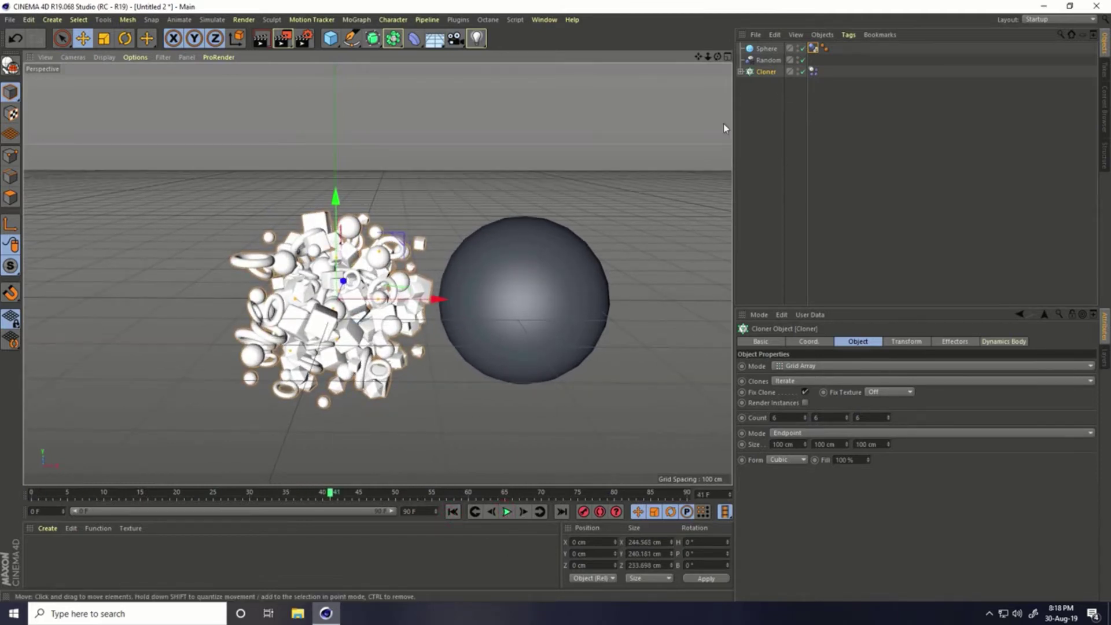
left_click(778, 50)
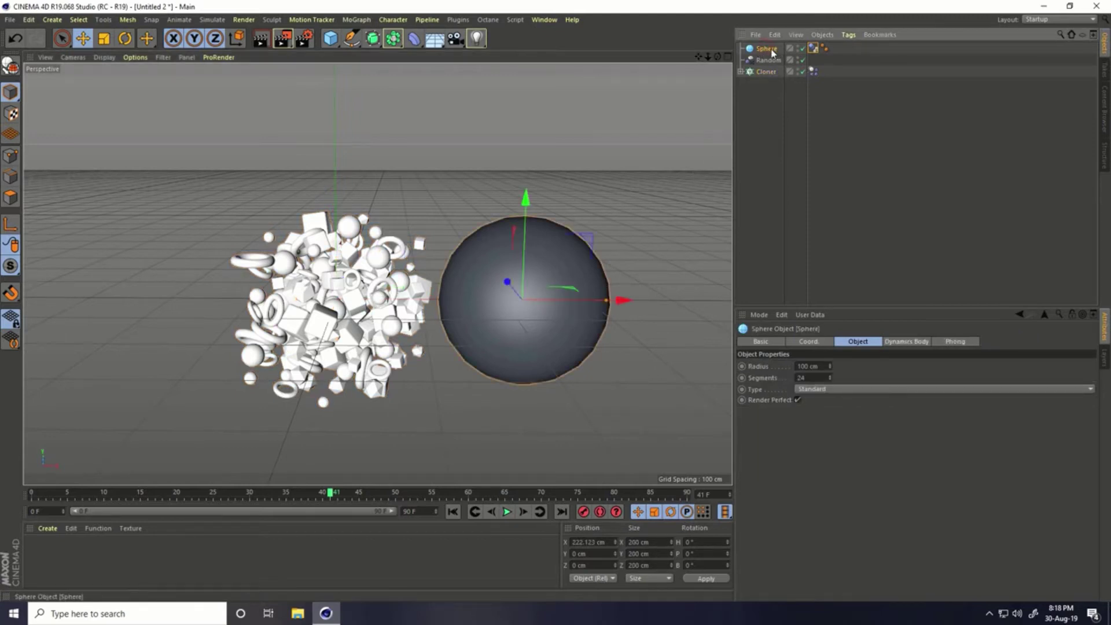
Step: Add a Vibrate tag to the sphere and extend the timeline to 500 frames
right_click(769, 52)
mouse_move(806, 57)
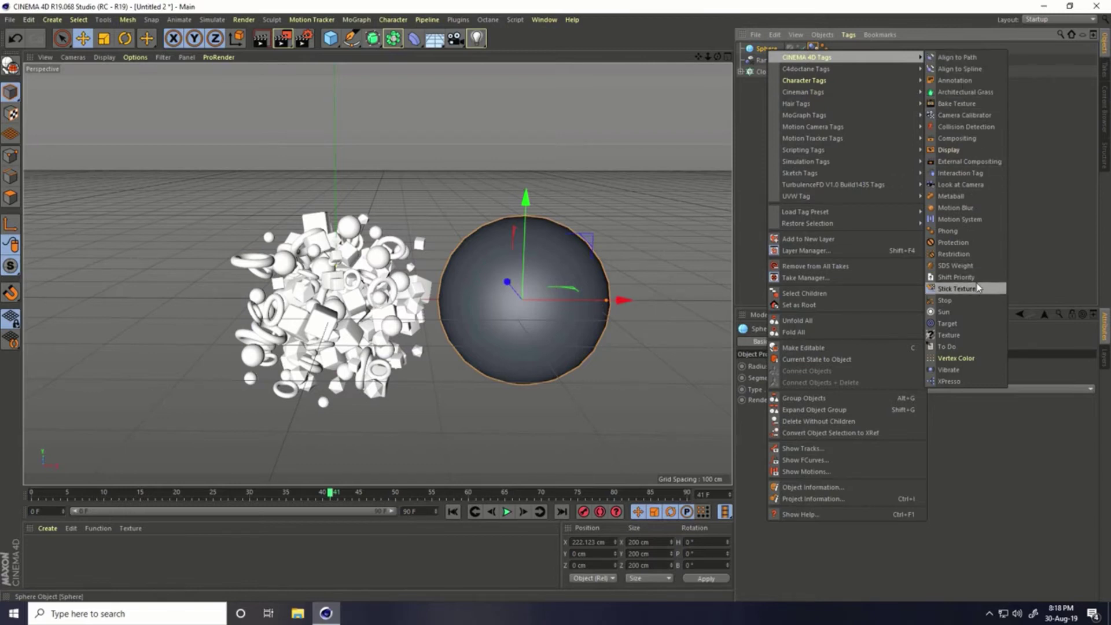
left_click(970, 370)
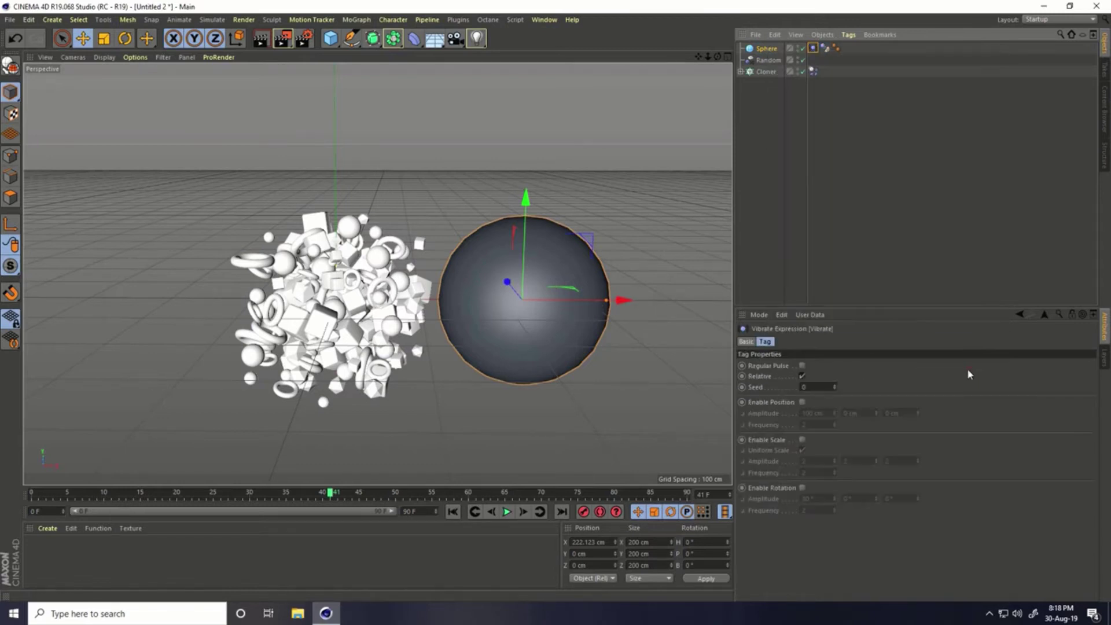
left_click(453, 513)
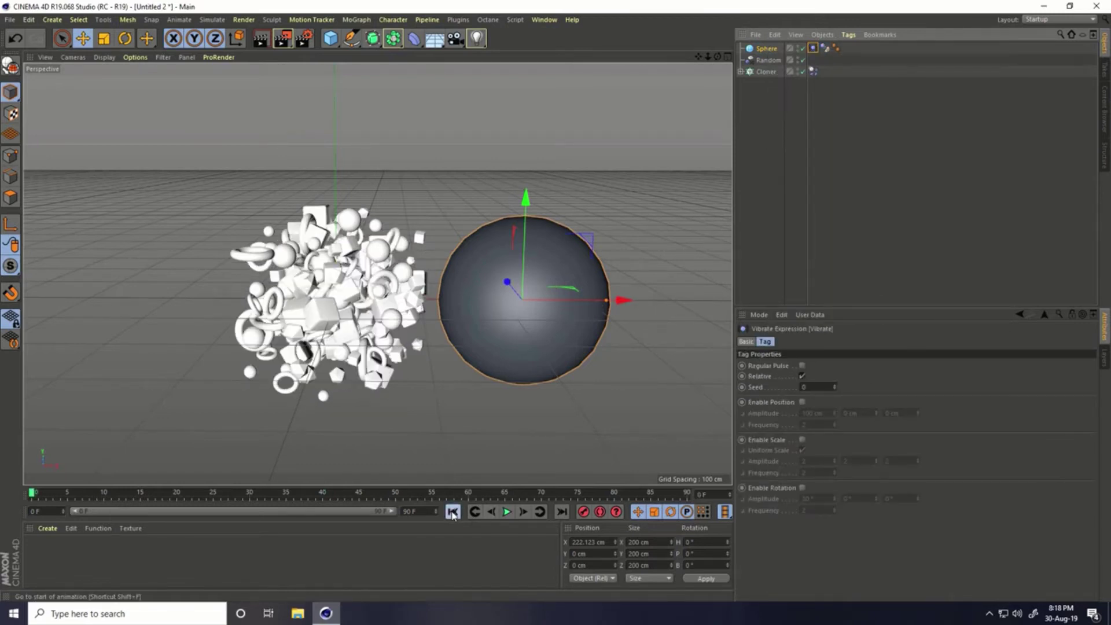
double_click(422, 513)
type("50")
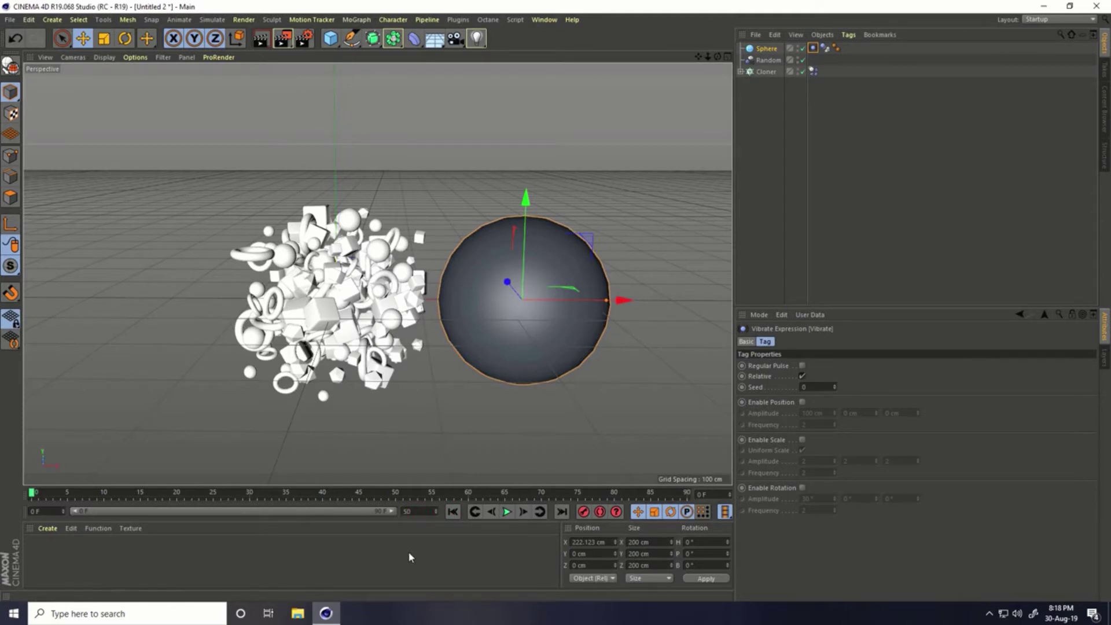
type("0")
key("Return")
double_click(104, 512)
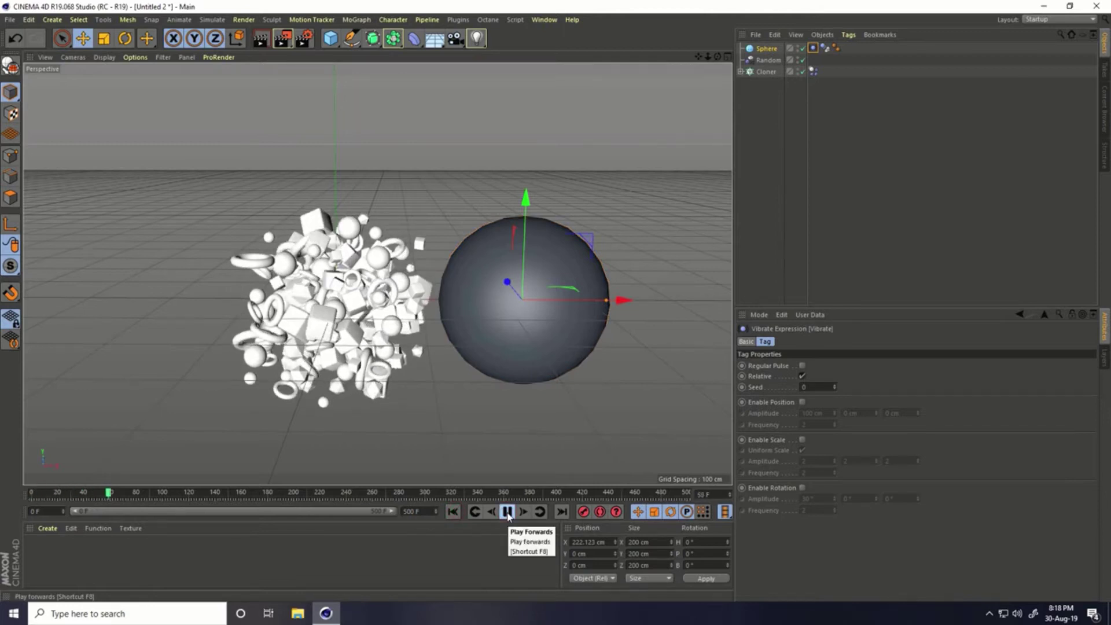
Step: Enable Position vibration on the sphere's Vibrate tag and preview it
left_click(507, 513)
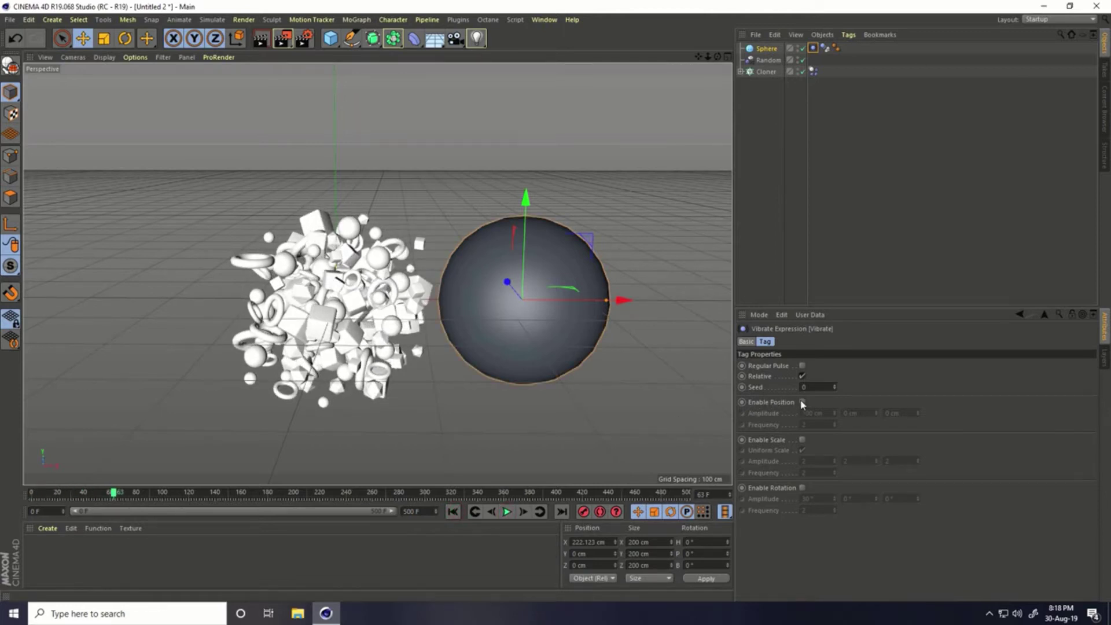
left_click(812, 49)
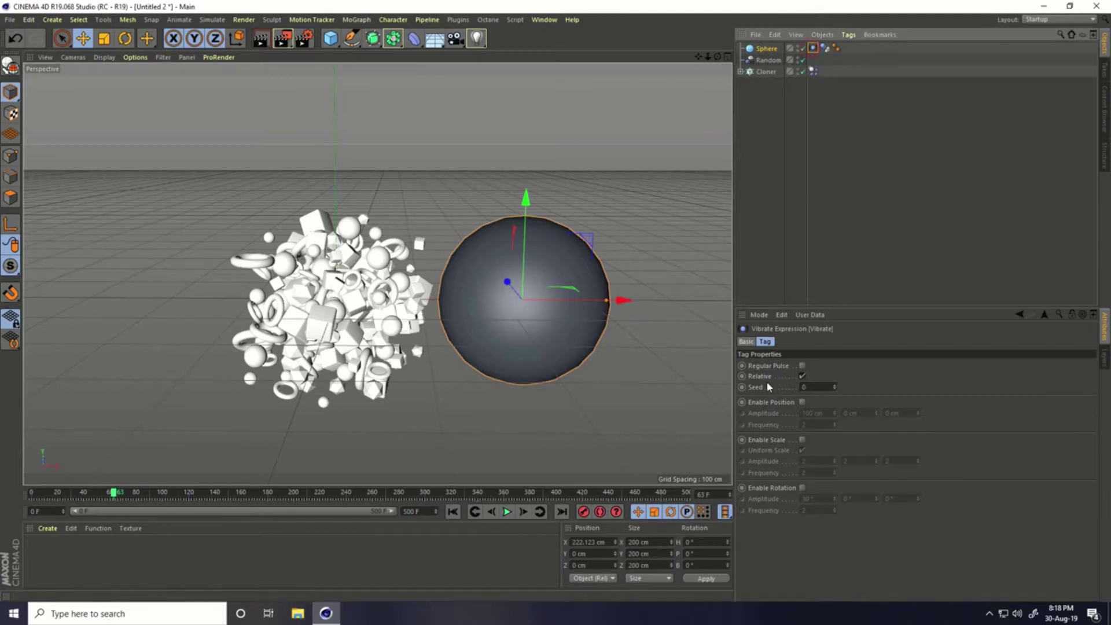
left_click(802, 402)
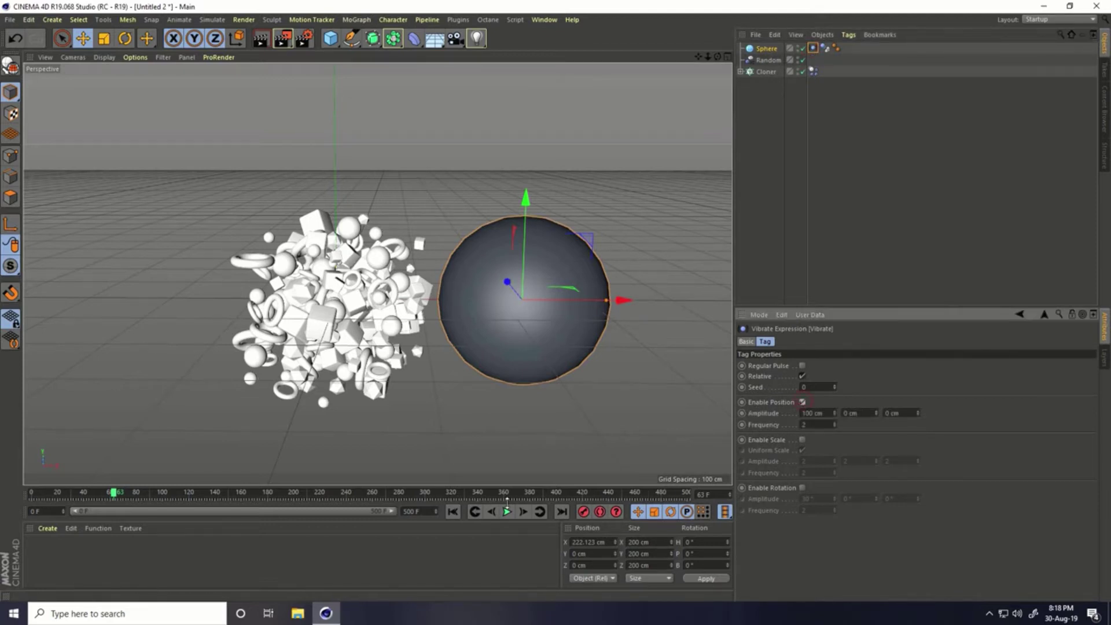
left_click(507, 513)
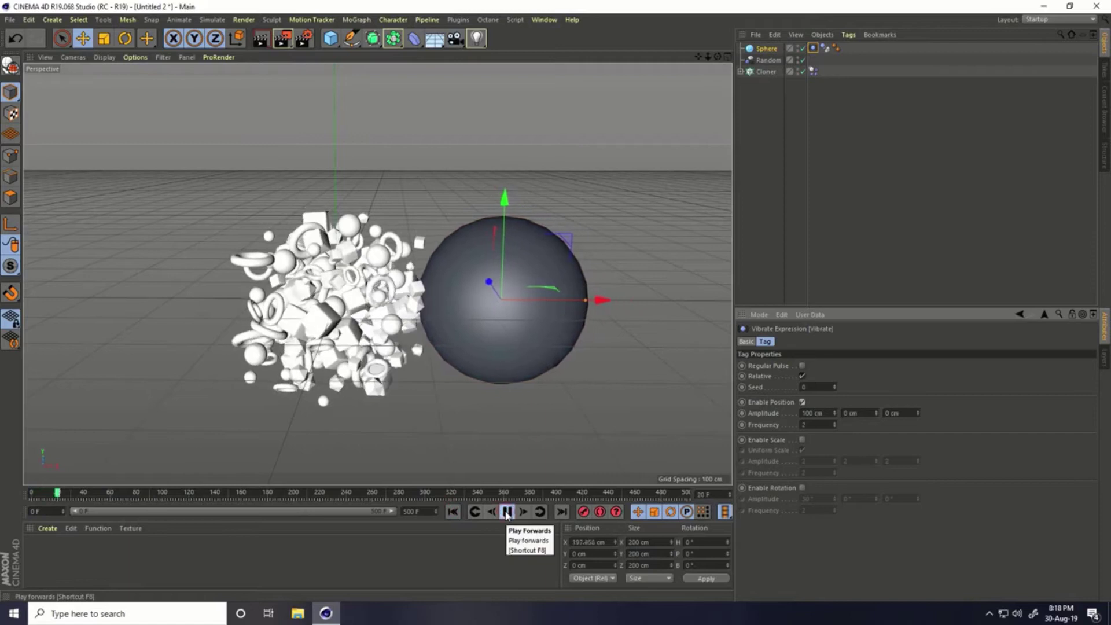
left_click(507, 512)
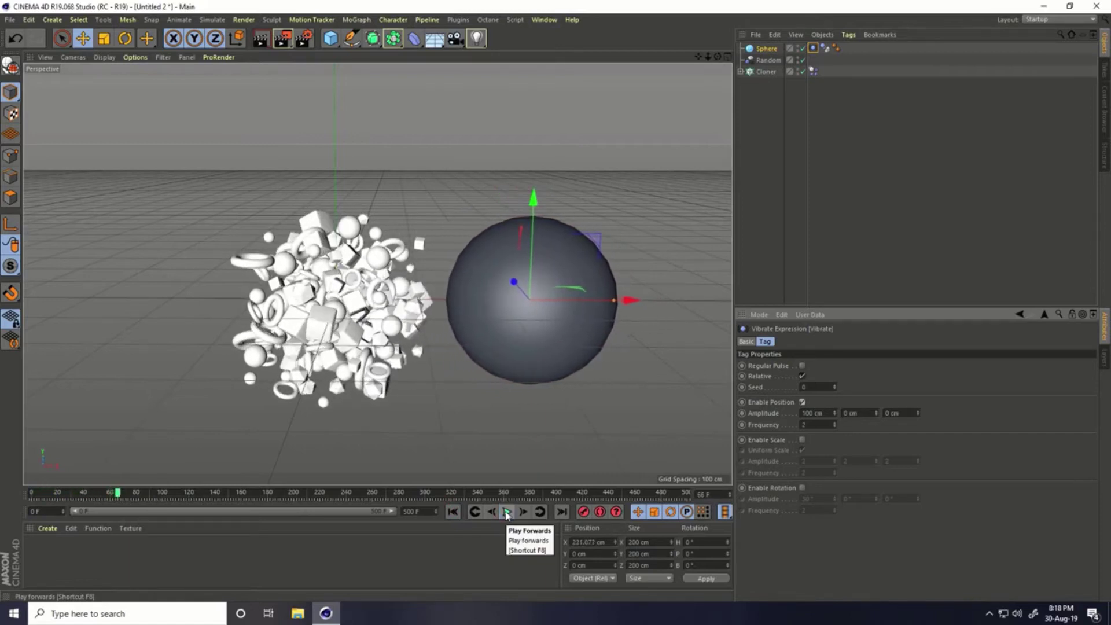
left_click(451, 514)
Step: Move the sphere closer to the clones and set the X vibration amplitude to 200 cm
left_click_drag(599, 306, 560, 307)
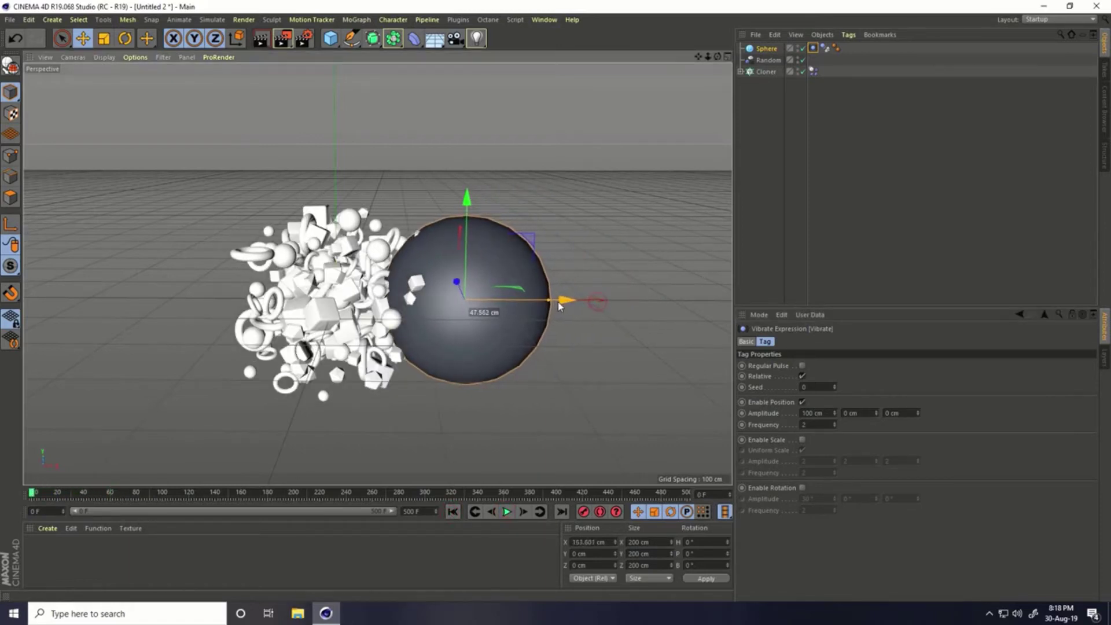
left_click(507, 512)
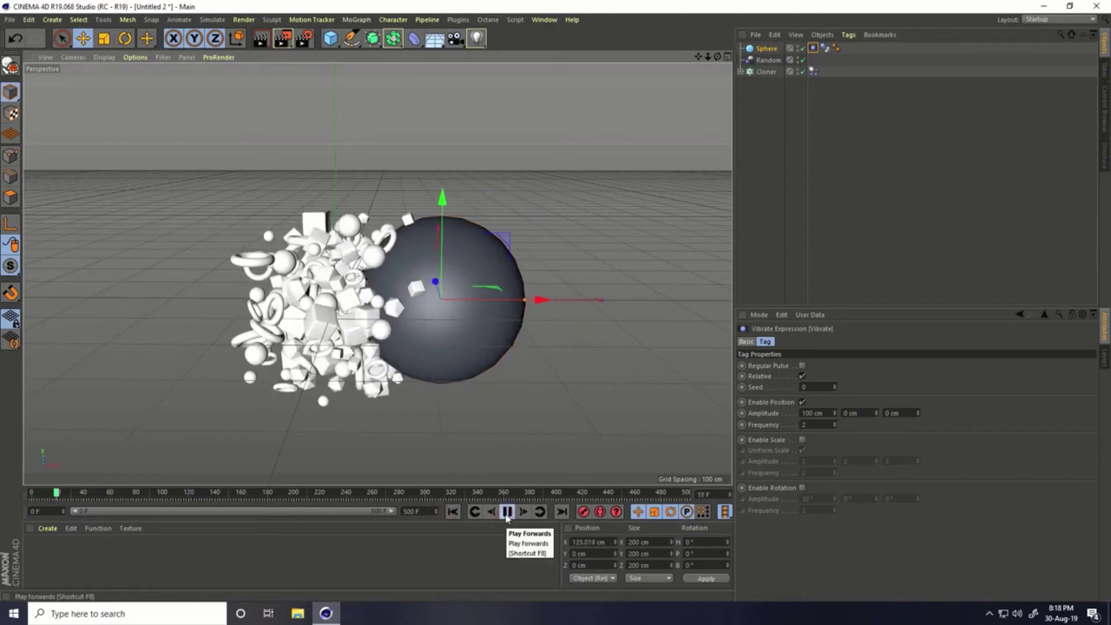
scroll(398, 375, "up", 2)
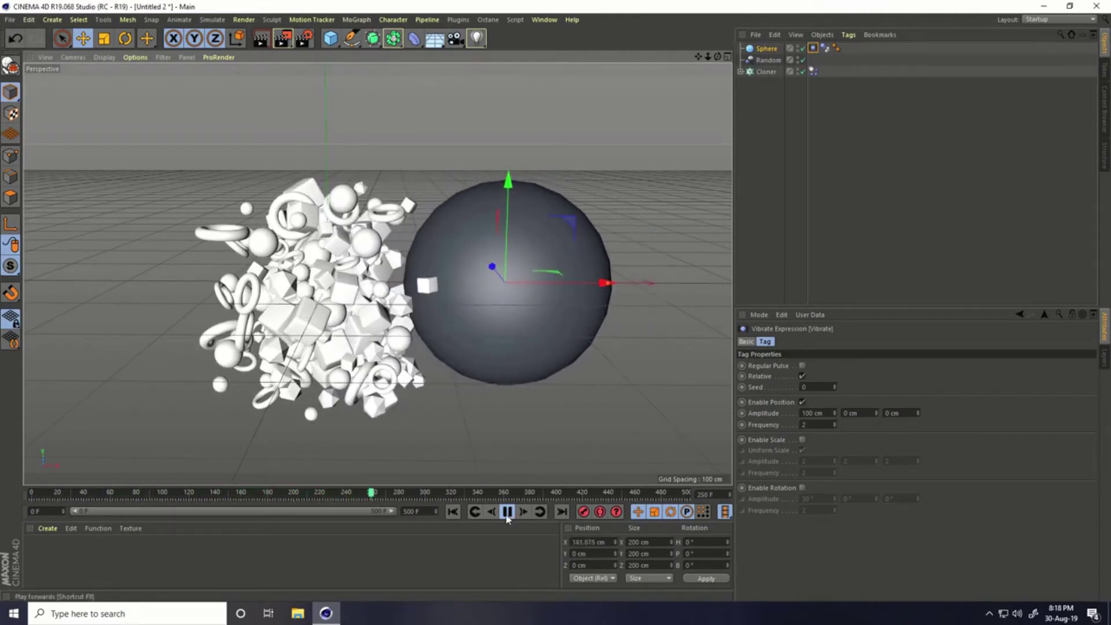
left_click(832, 415)
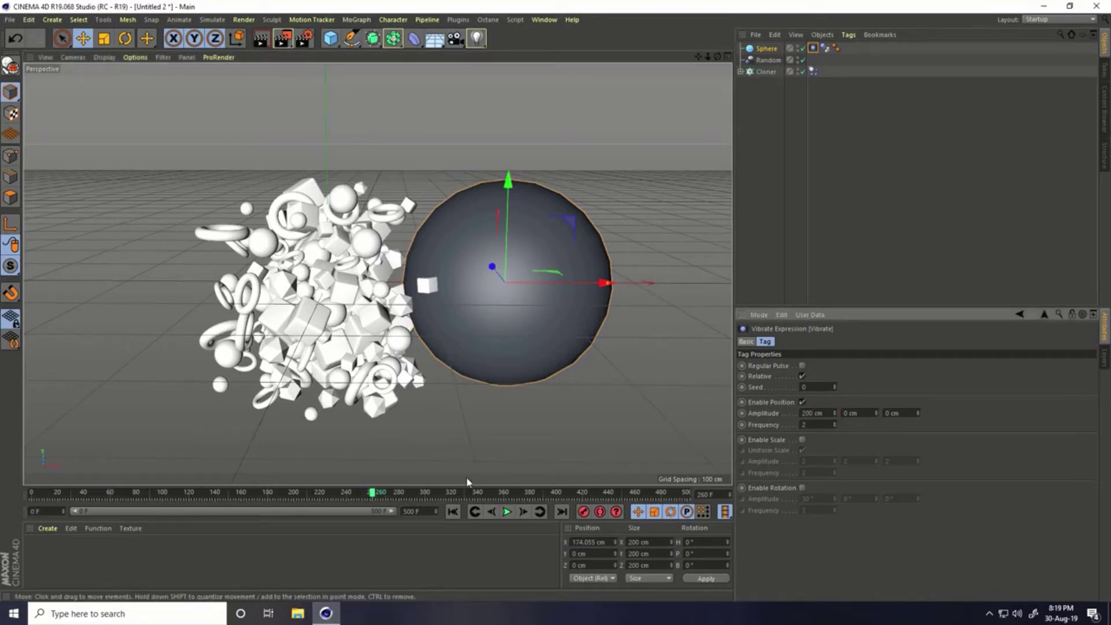
left_click(455, 512)
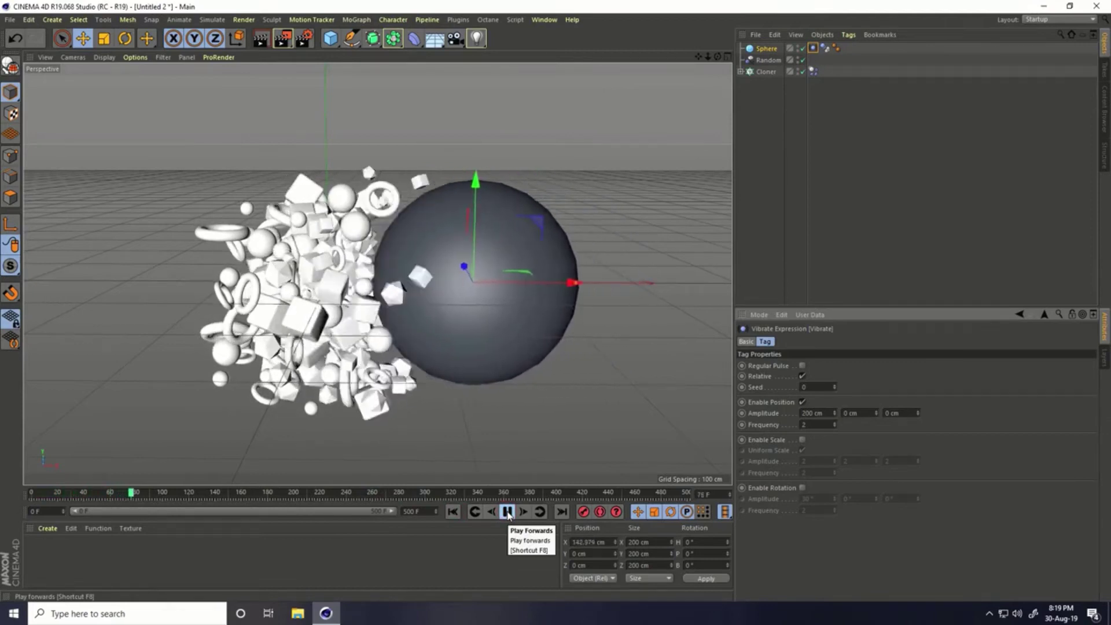
left_click_drag(420, 433, 421, 445, "alt")
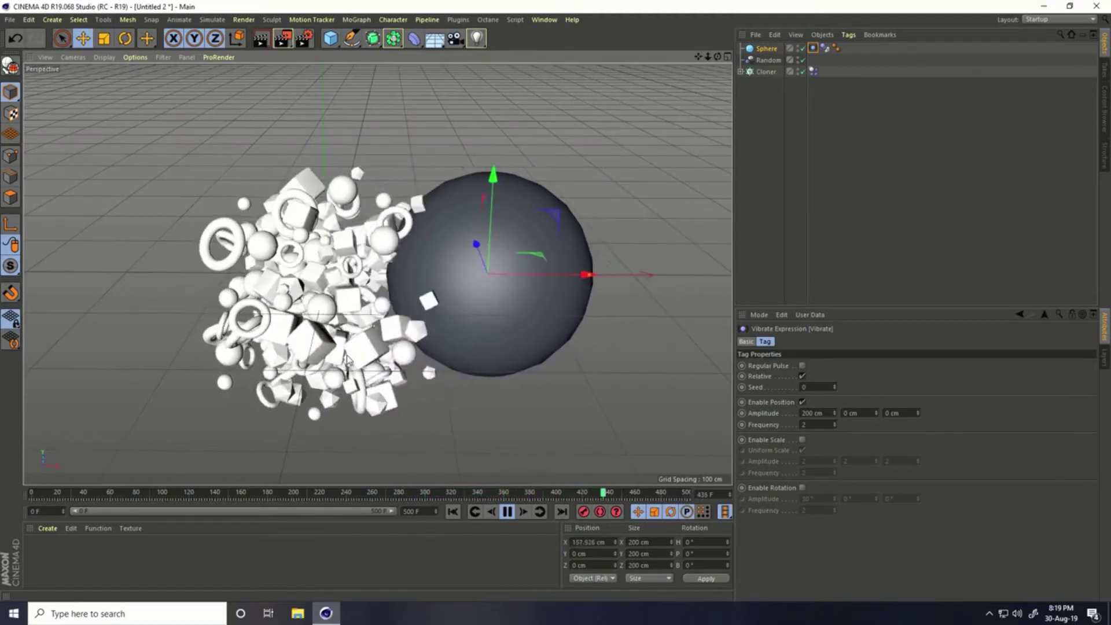
Step: Rewind, then shift the Sphere left along X into the clone cluster, checking front and top views
left_click(508, 512)
left_click(454, 512)
left_click_drag(717, 56, 713, 87)
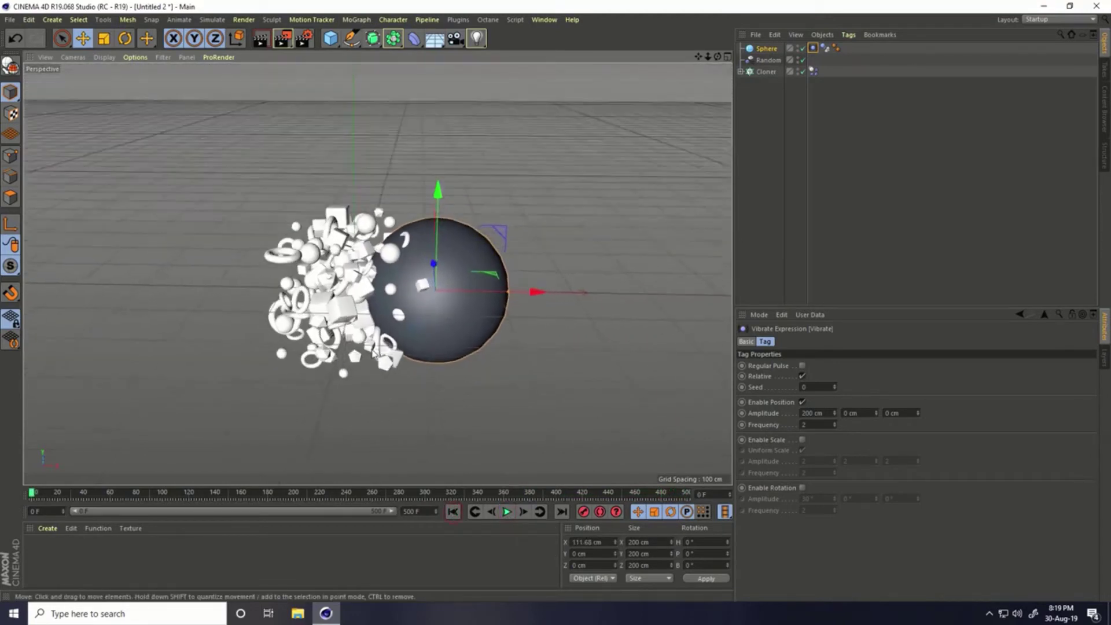
left_click(765, 50)
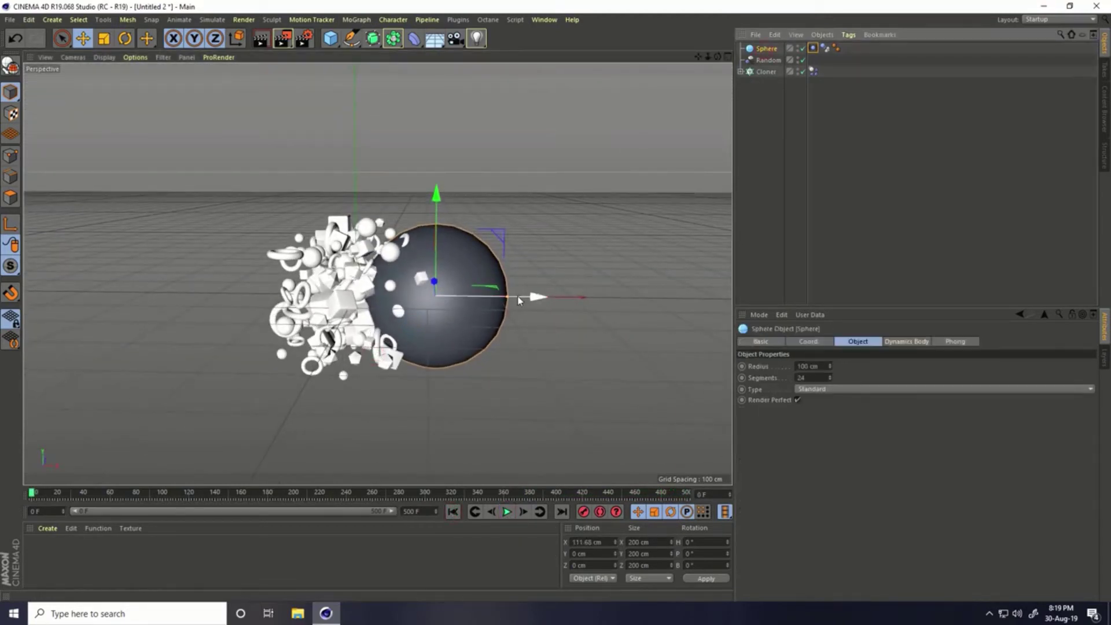
middle_click(519, 300)
middle_click(559, 383)
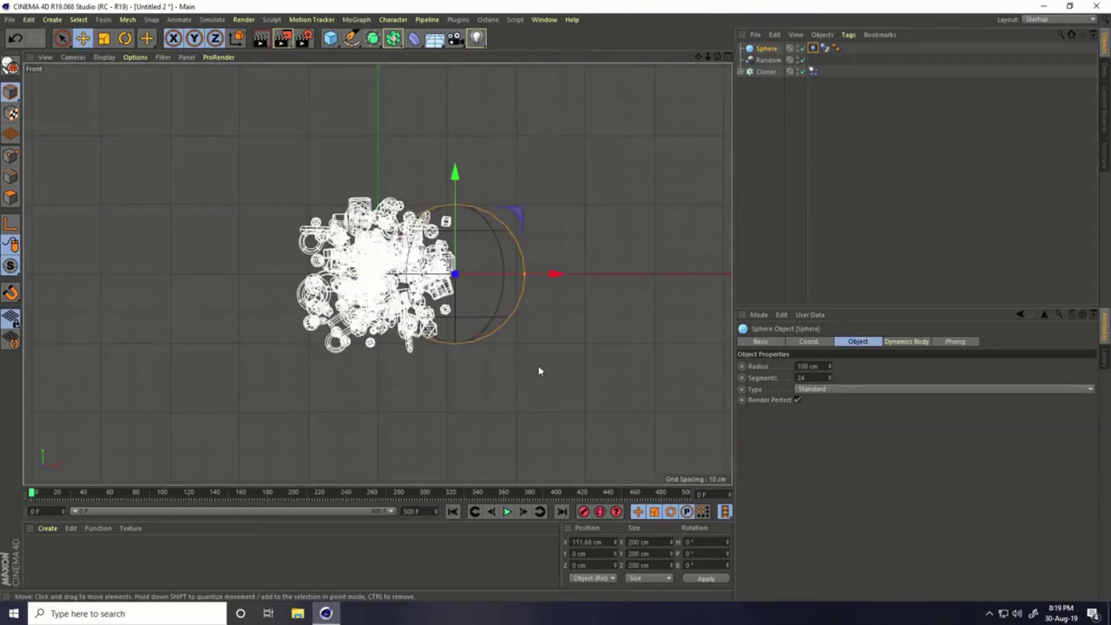
left_click_drag(558, 271, 466, 273)
middle_click(470, 209)
middle_click(450, 223)
middle_click(258, 170)
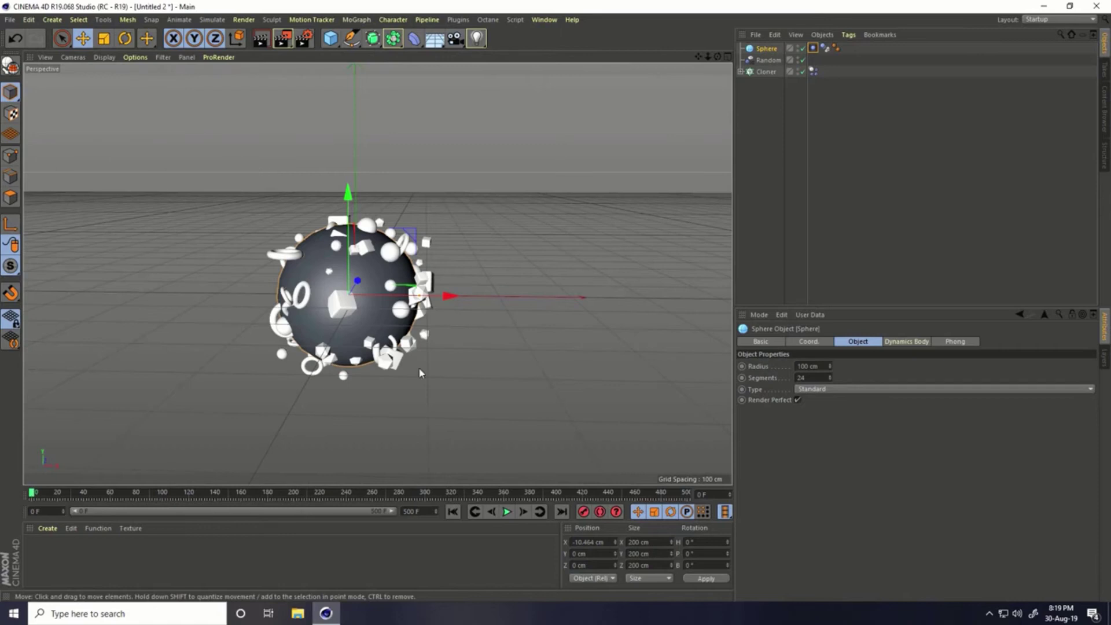
left_click(453, 512)
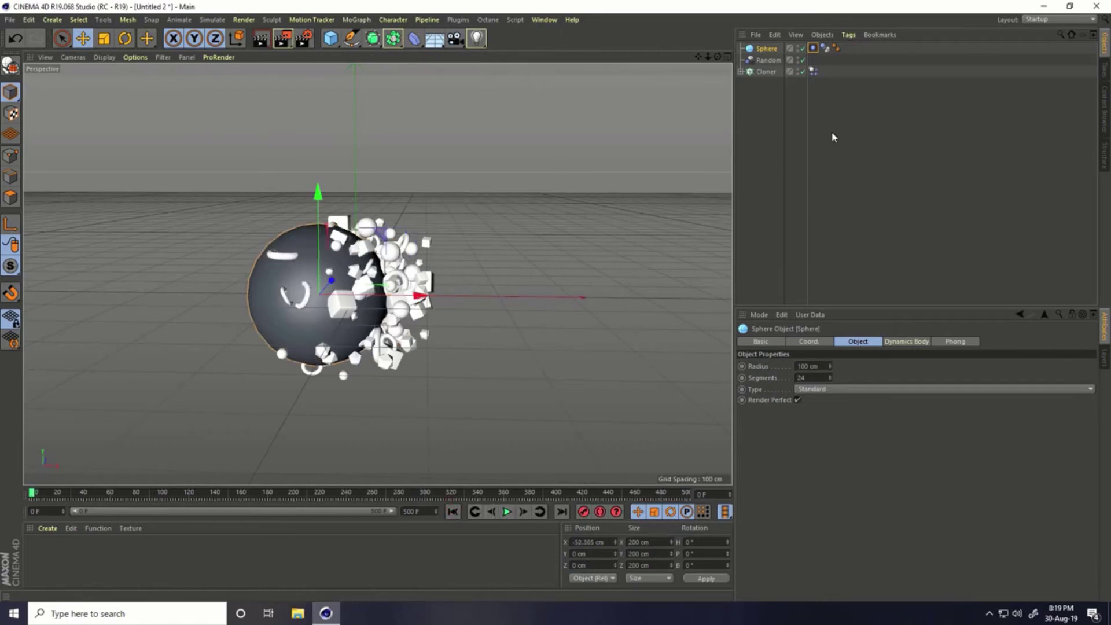
Step: Set the Sphere's Vibrate tag Amplitude Y and Z to 200 cm, keeping Frequency 2
left_click(813, 49)
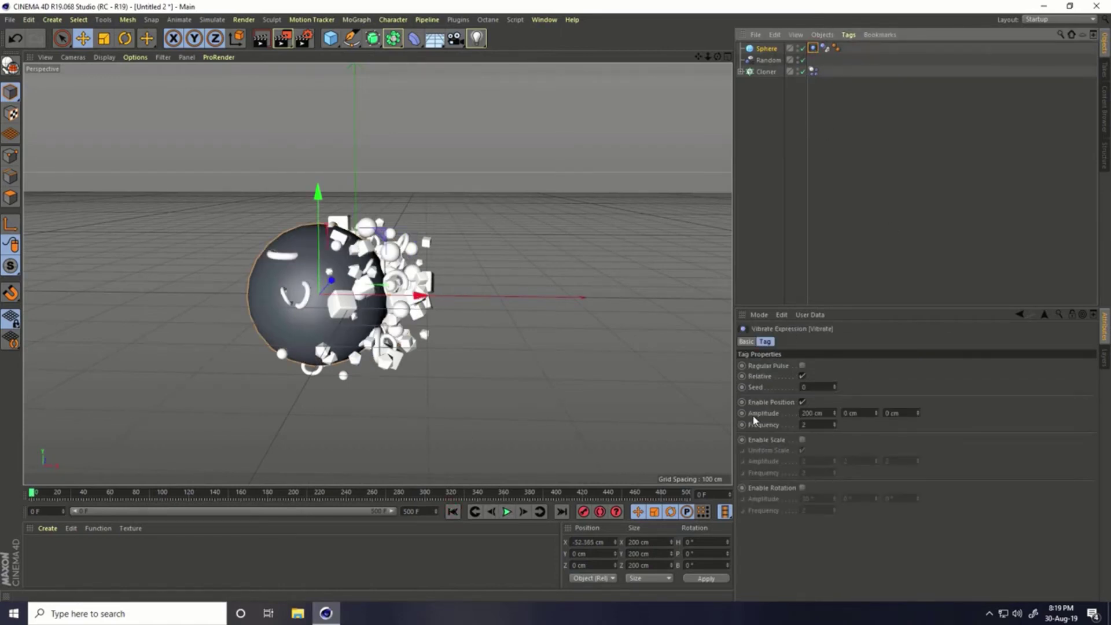
left_click(864, 414)
type("200")
key("Tab")
type("200")
key("Return")
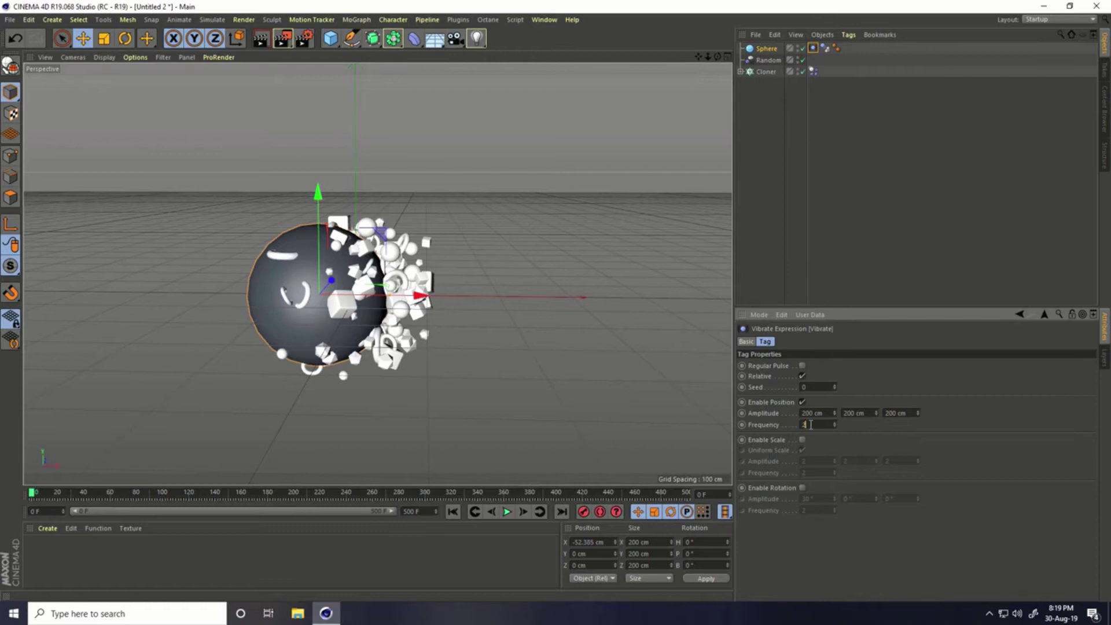
left_click(453, 515)
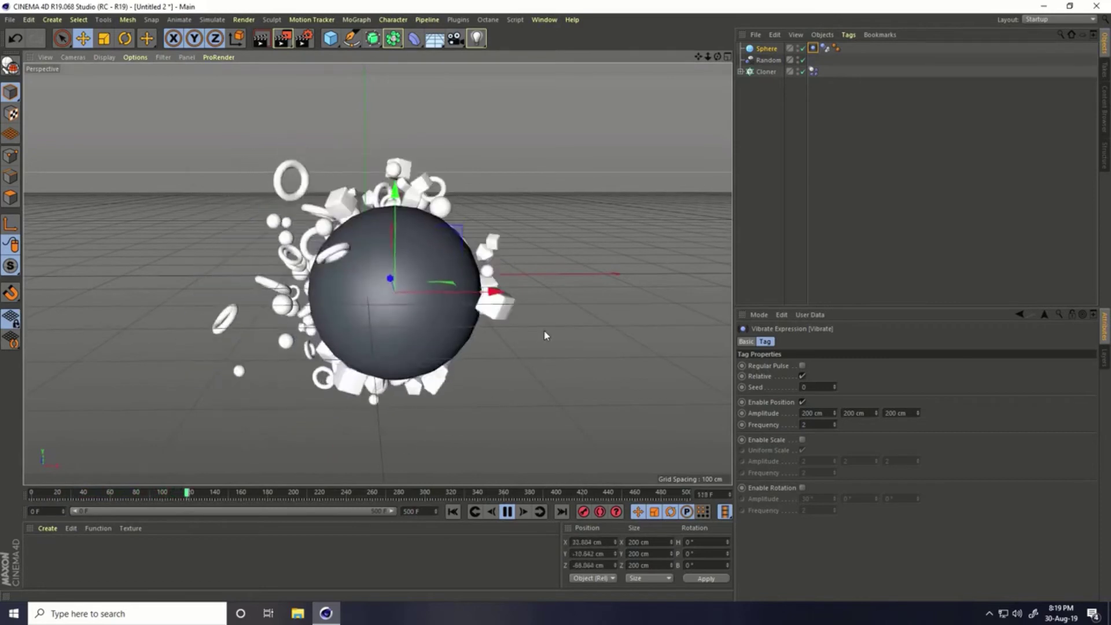
Step: Rewind and set the Cloner's grid Count to 8 × 8 × 8
left_click(508, 512)
left_click(452, 512)
left_click(767, 72)
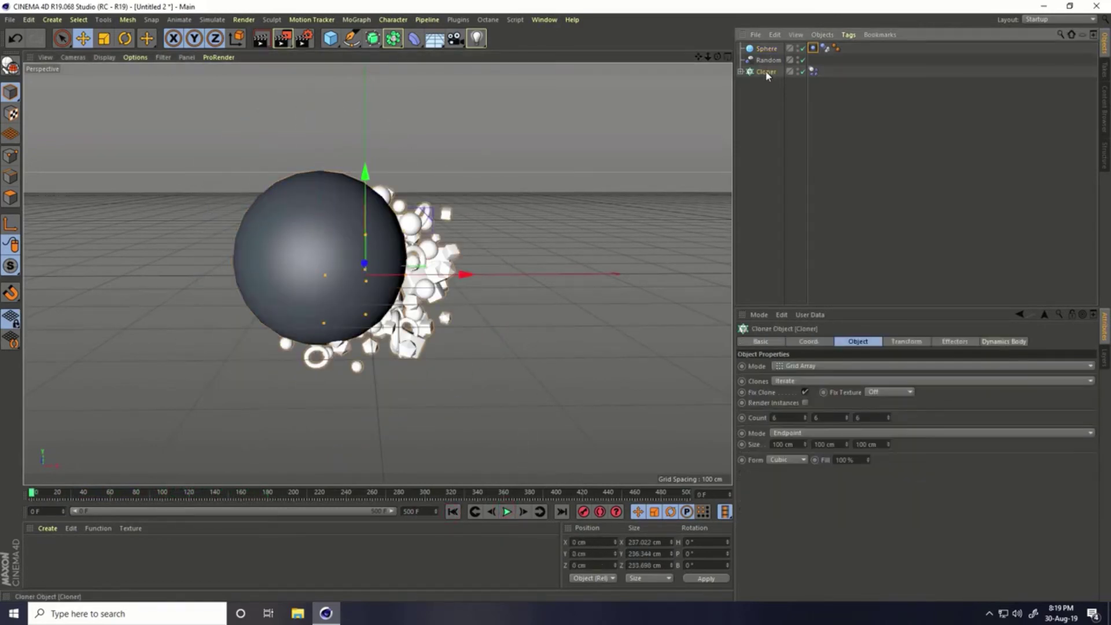
double_click(778, 418)
type("8")
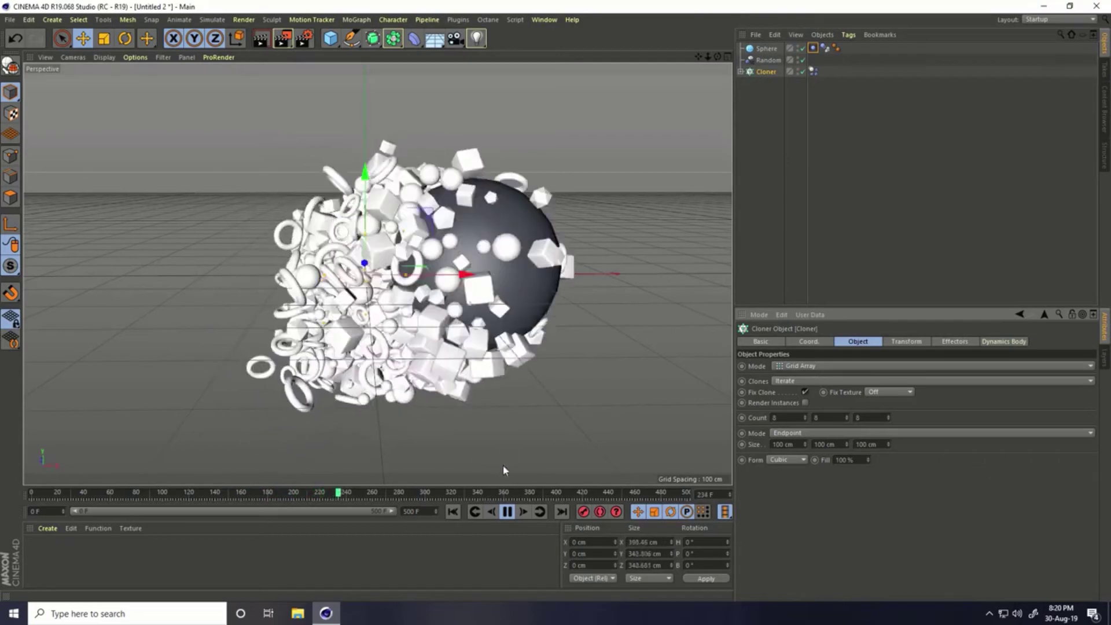
Step: Stop playback and start File > Merge, browsing to the studio lights folder
left_click(508, 511)
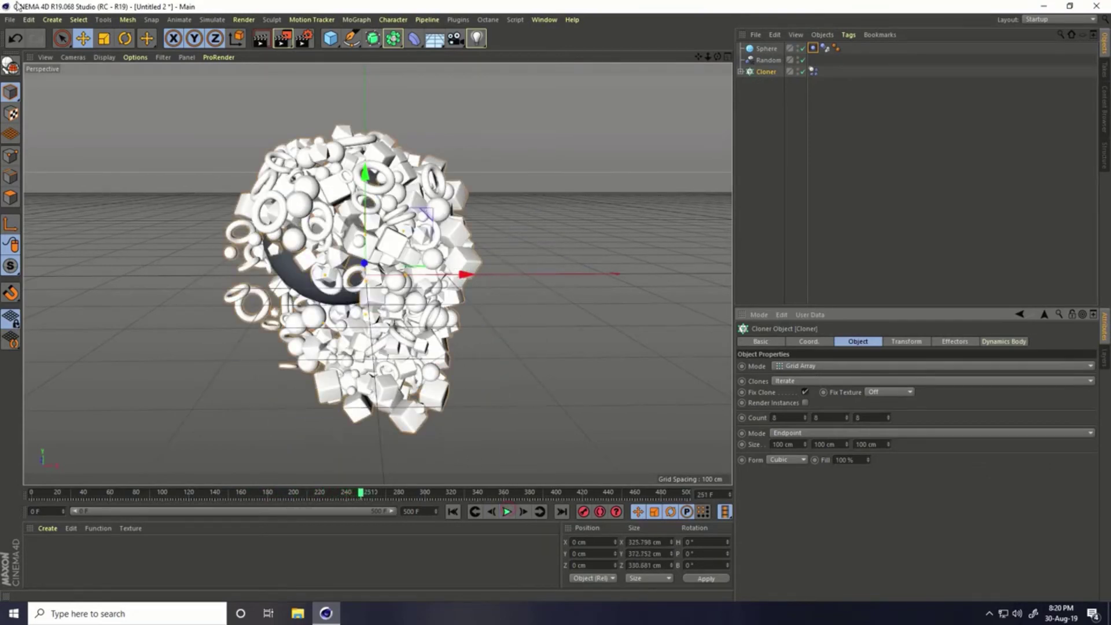
left_click(9, 19)
left_click(30, 58)
Step: Merge the studio lights file and lower FLOOR & BACKGROUND beneath the clones
left_click(133, 95)
left_click(459, 307)
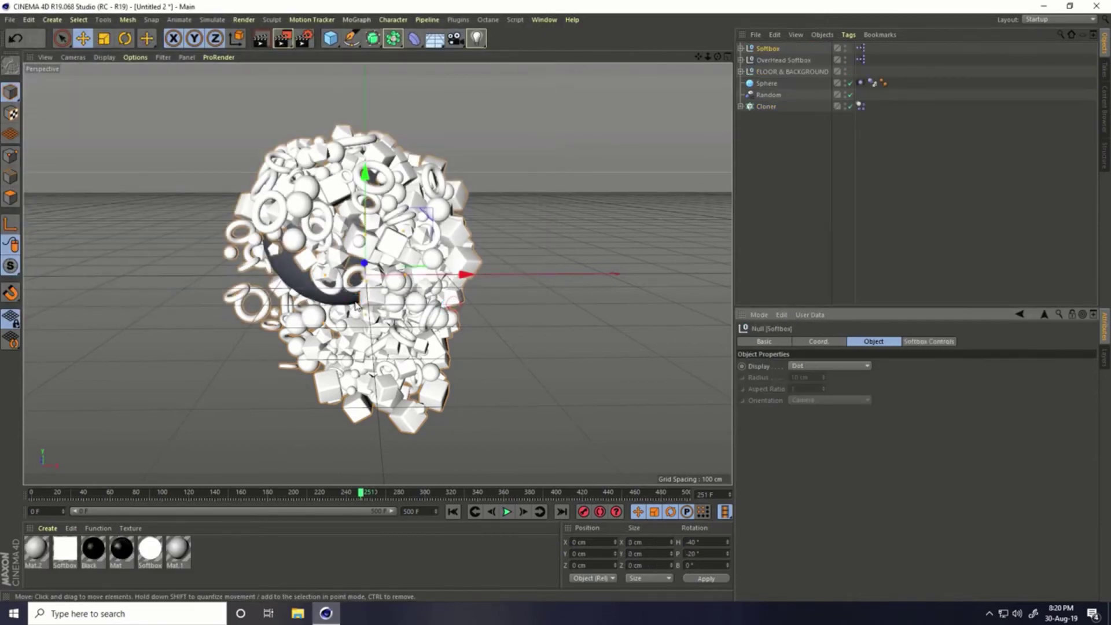
left_click(779, 73)
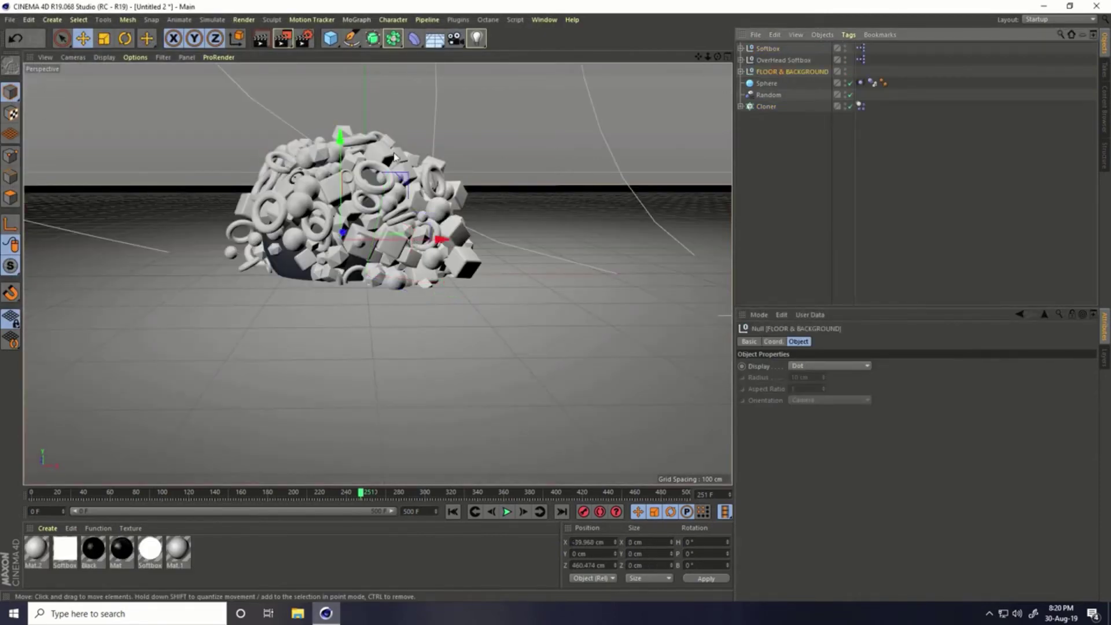
left_click_drag(341, 137, 347, 269)
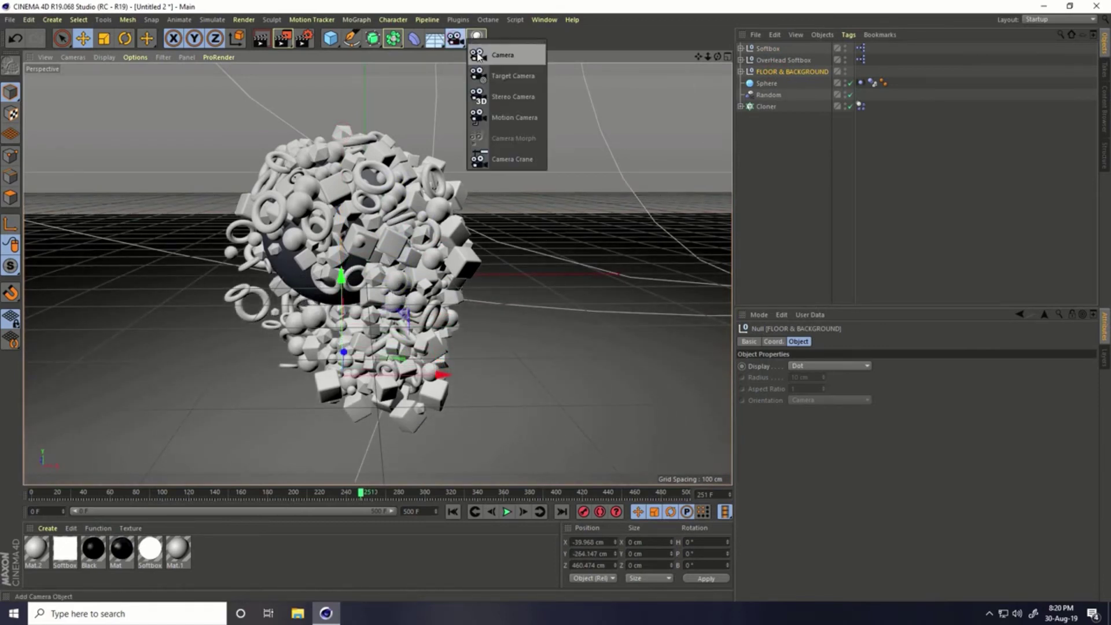
Step: Add a Camera object to the scene
left_click_drag(455, 40, 498, 51)
scroll(544, 241, "down", 5)
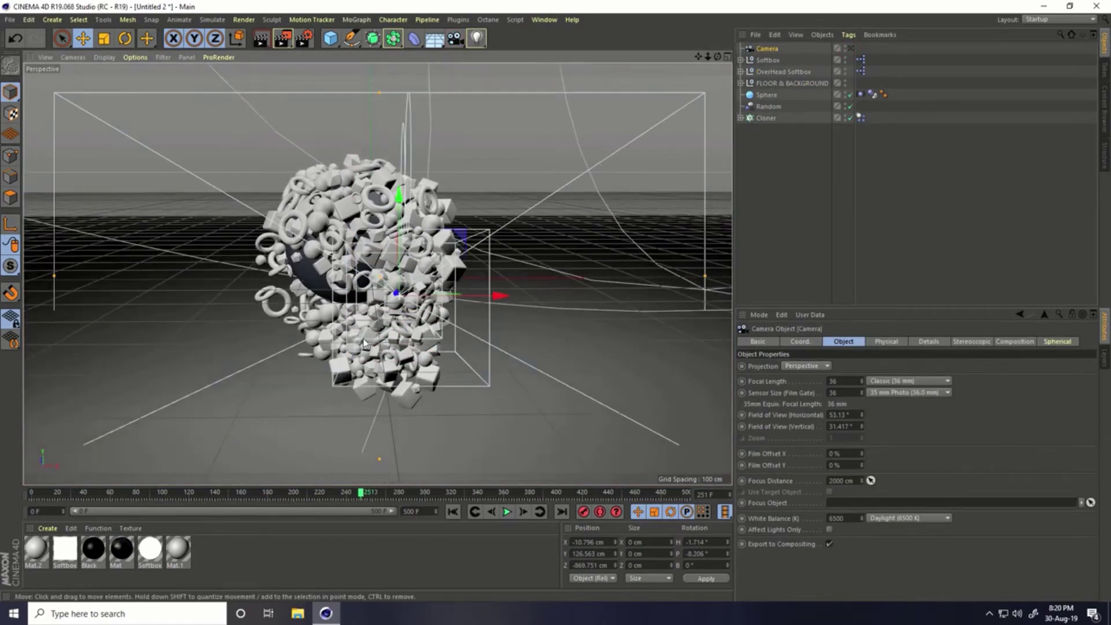
scroll(419, 339, "down", 5)
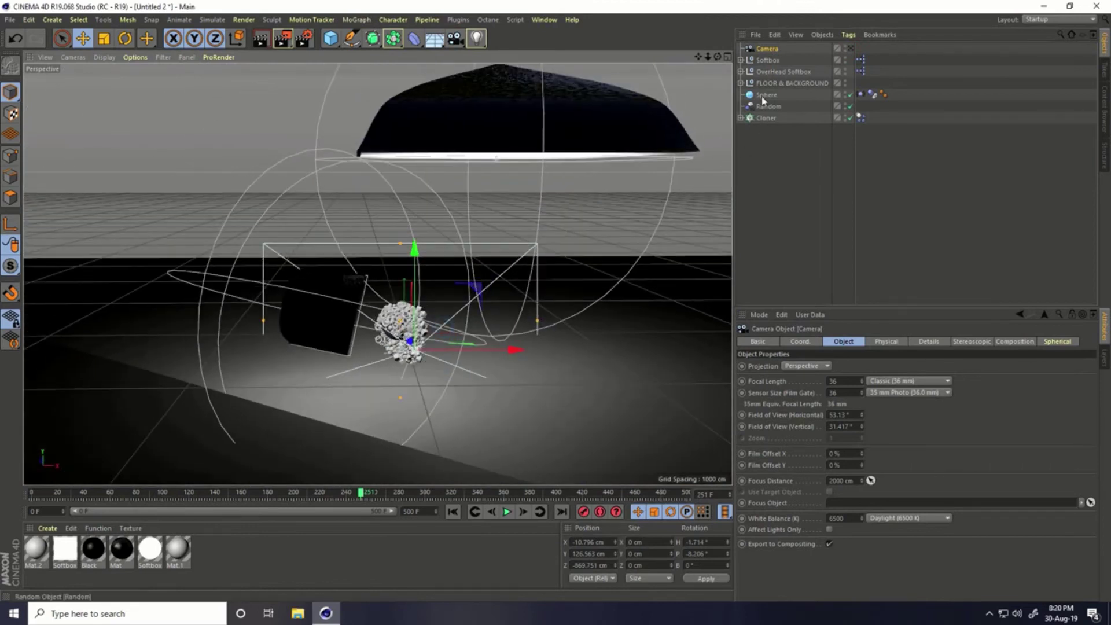
Step: Move the OverHead Softbox to roughly 981 cm on Y
left_click(777, 83)
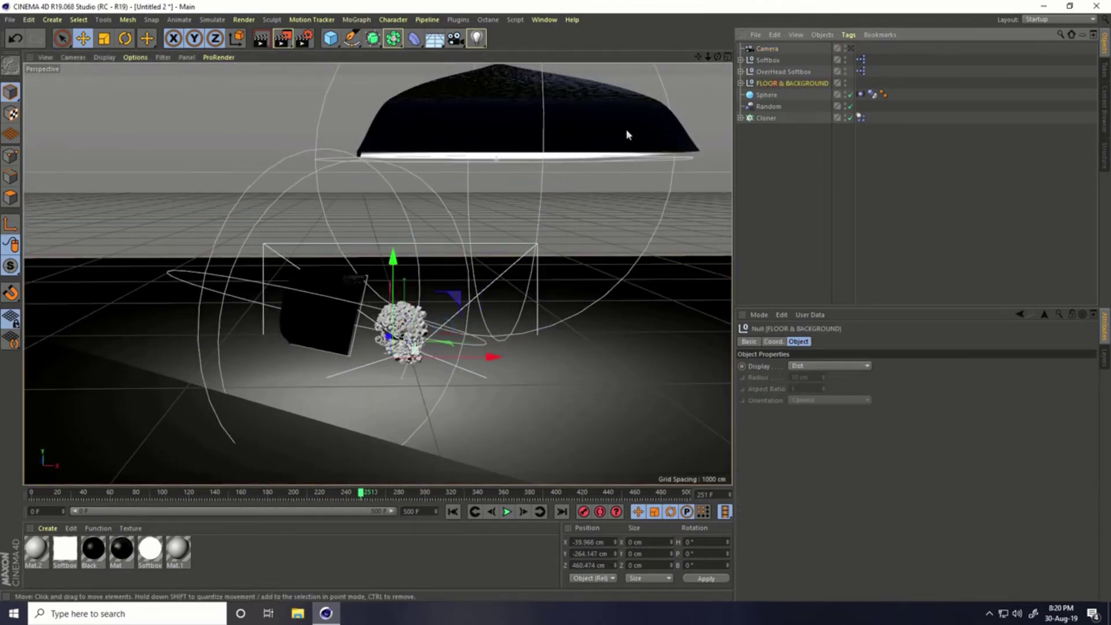
left_click(787, 72)
left_click_drag(630, 141, 503, 158)
scroll(444, 342, "up", 3)
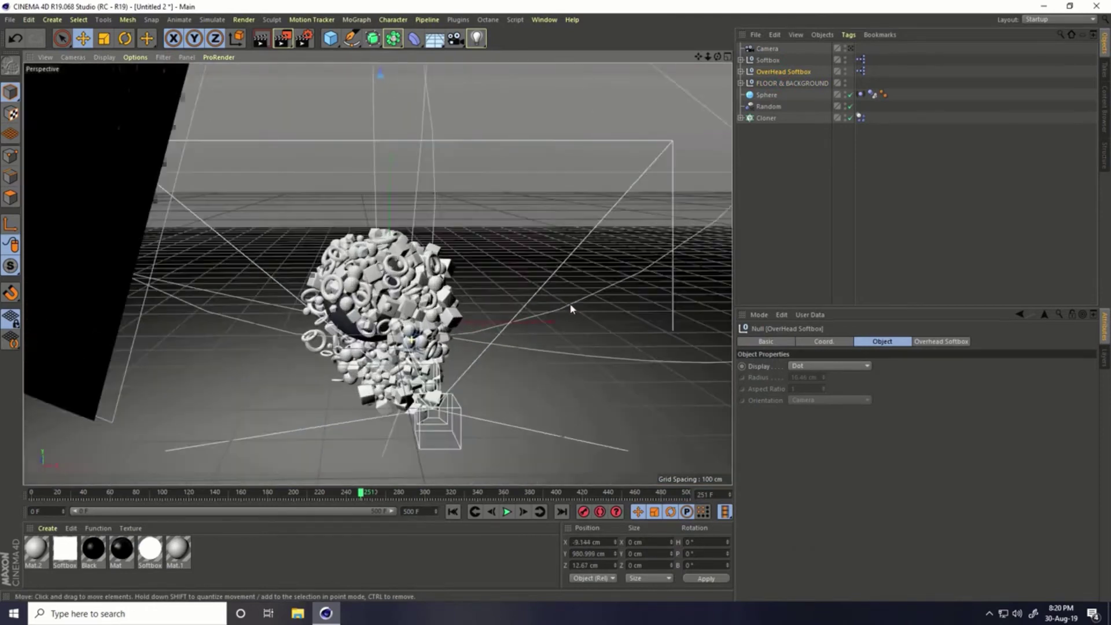
scroll(436, 330, "up", 3)
scroll(430, 315, "up", 2)
scroll(428, 316, "up", 1)
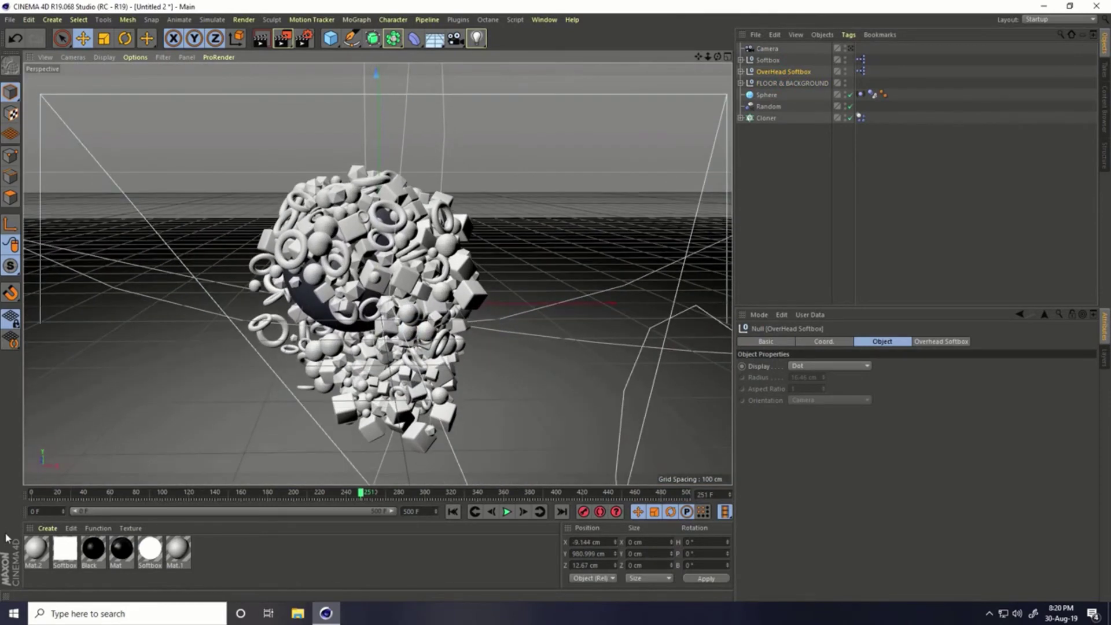
left_click(47, 528)
Step: Load the MercyMat materials file into the scene and expand the Cloner's children
left_click(69, 461)
left_click(129, 105)
left_click(456, 311)
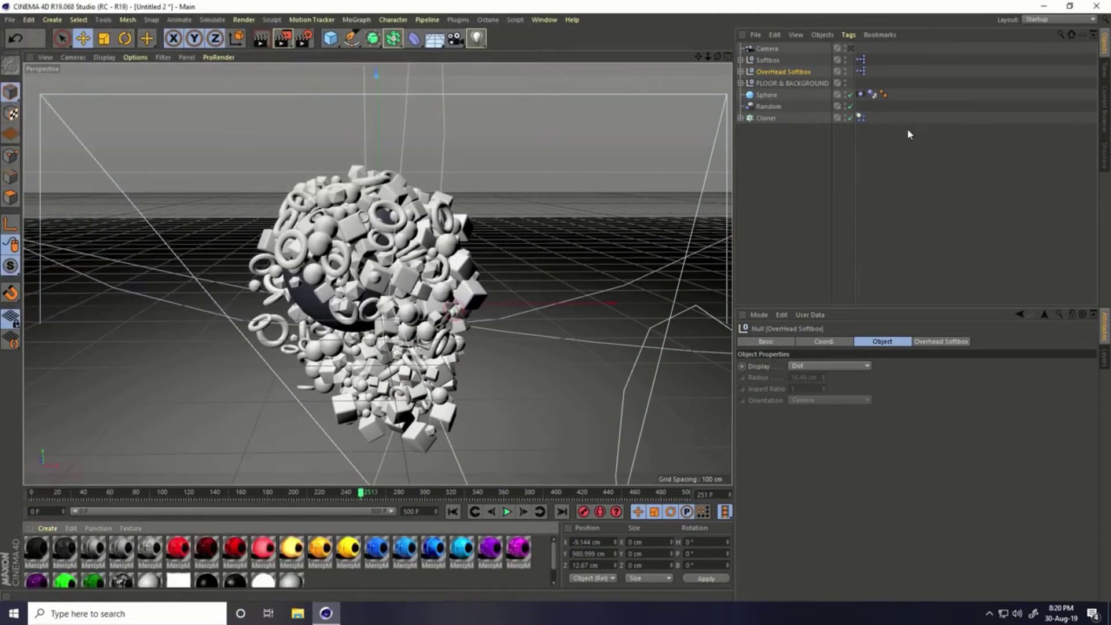
left_click(740, 117)
Step: Give the sphere clones the magenta material and the cubes the red one
left_click_drag(529, 555, 778, 165)
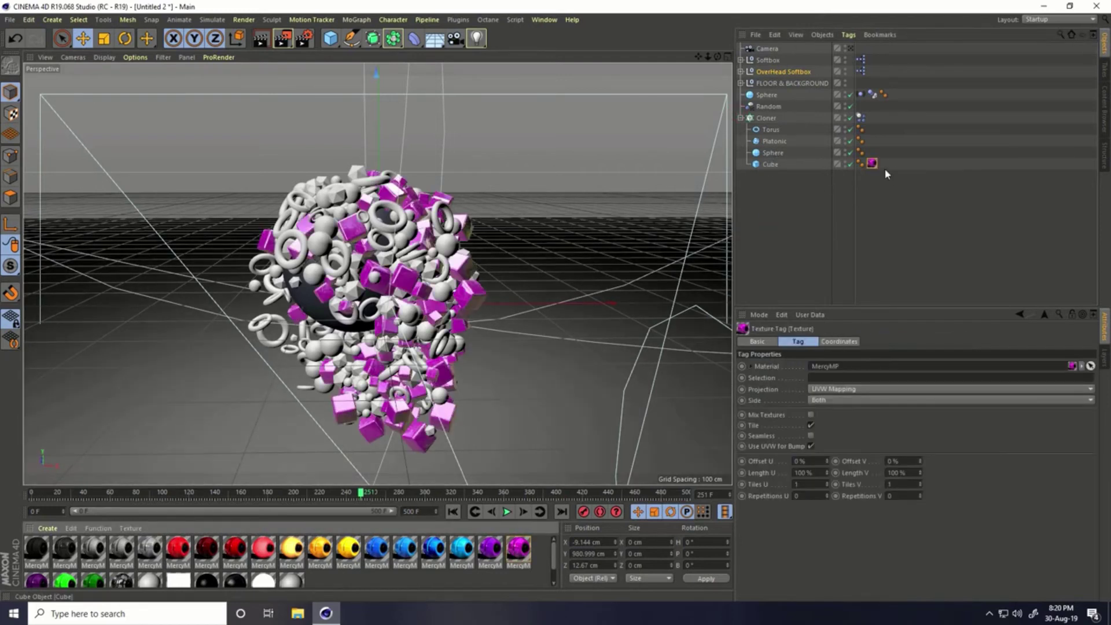
left_click_drag(872, 167, 845, 161)
left_click_drag(777, 156, 778, 153)
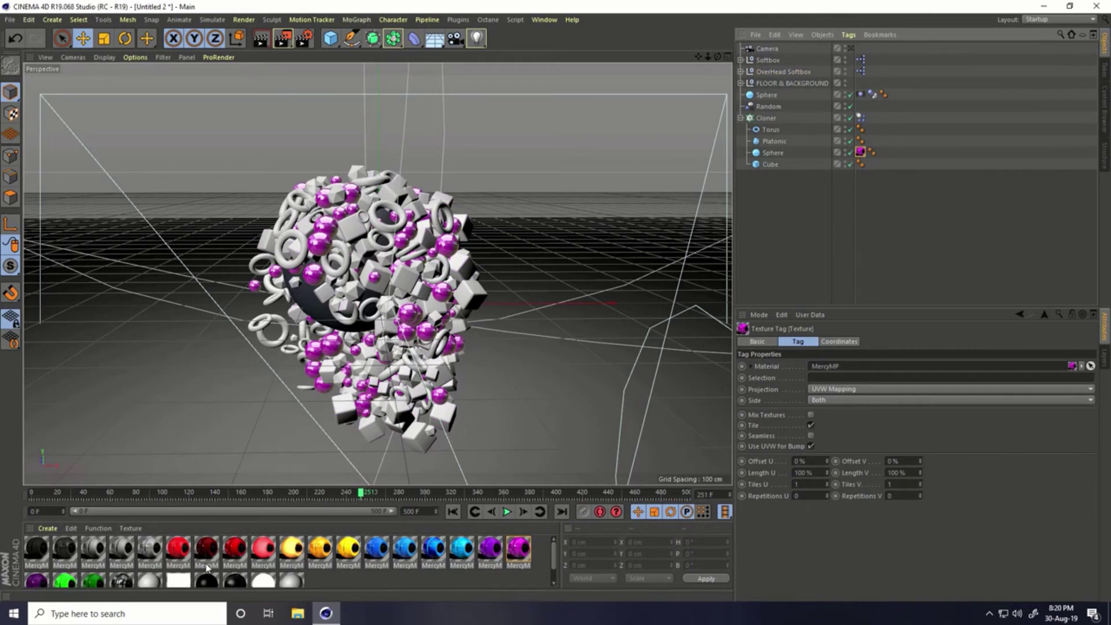
left_click_drag(206, 568, 761, 167)
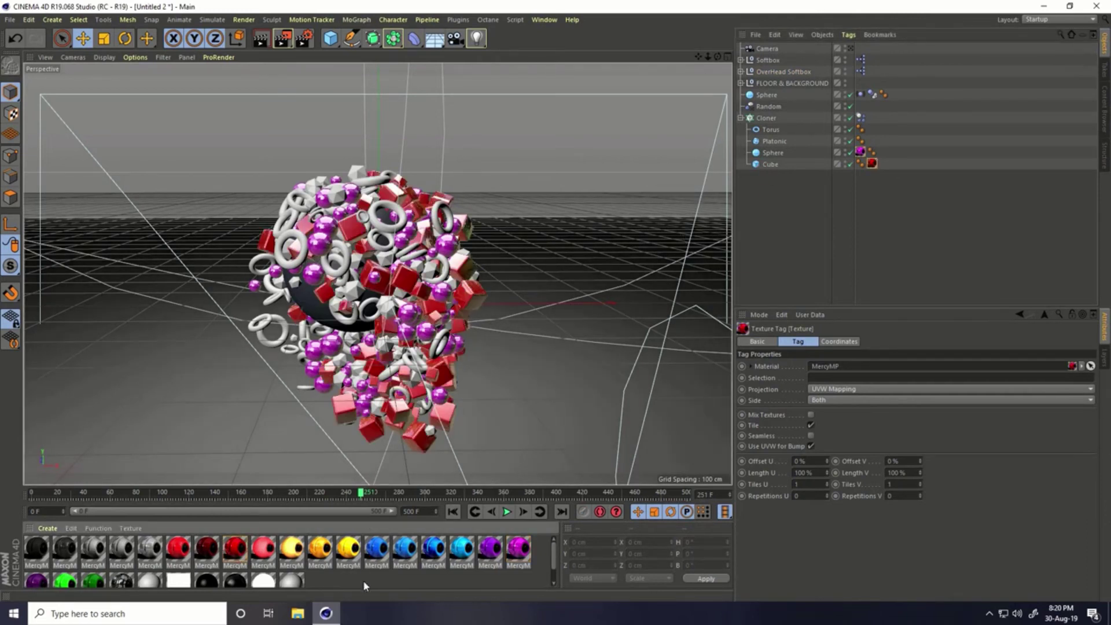
Step: Apply blue to Platonic, yellow to Torus, and cyan to the collider Sphere
left_click_drag(781, 145, 778, 142)
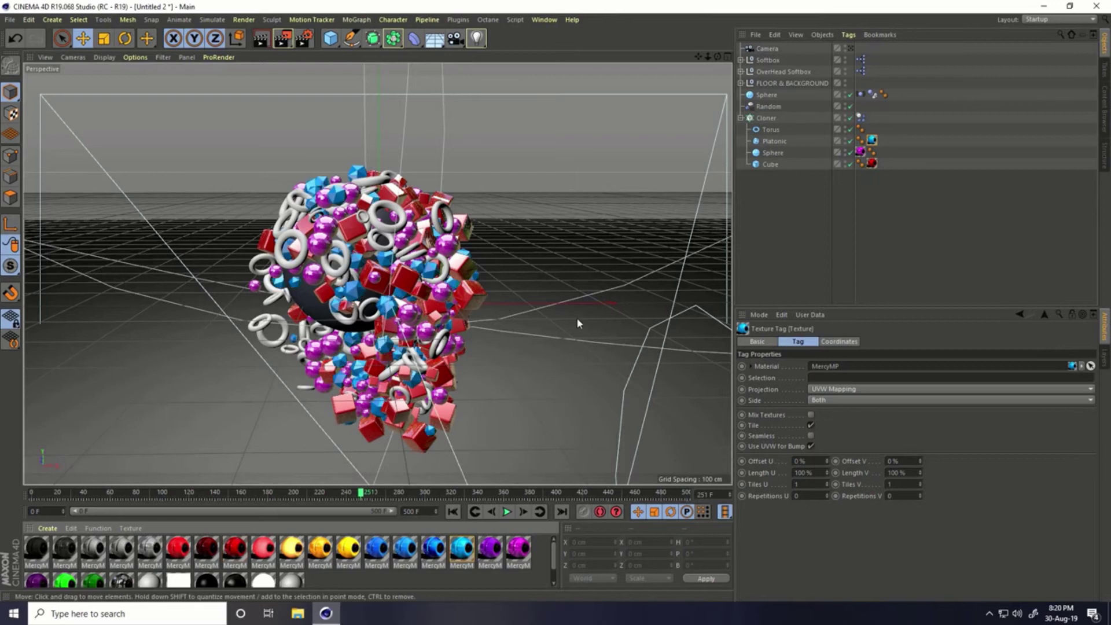
left_click_drag(356, 555, 769, 132)
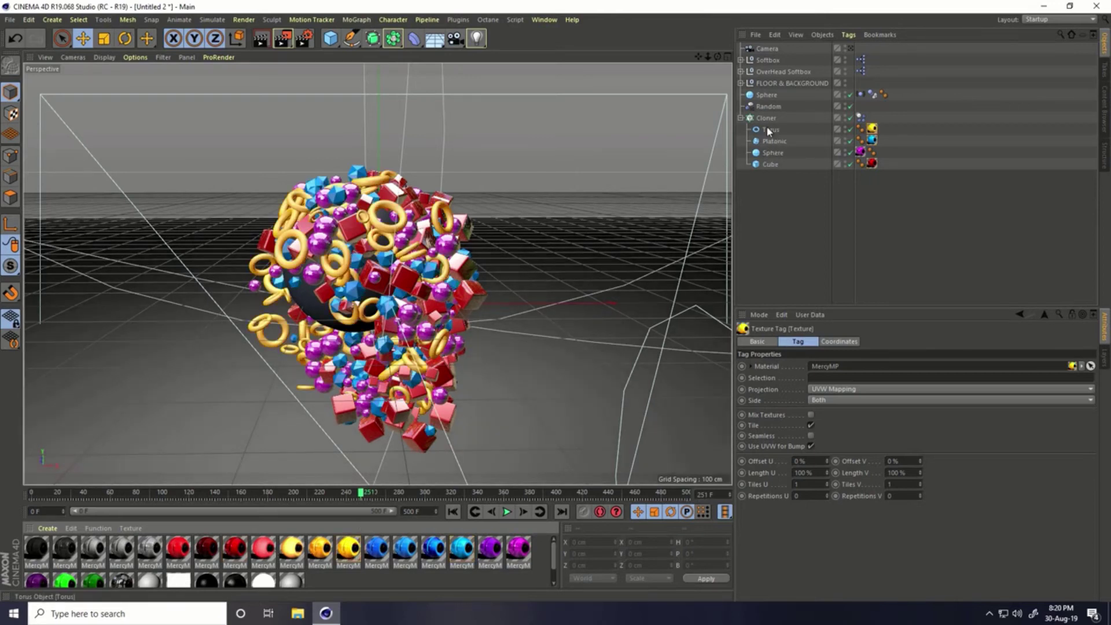
mouse_move(466, 560)
left_mouse_down()
mouse_move(809, 115)
mouse_move(778, 96)
left_mouse_up()
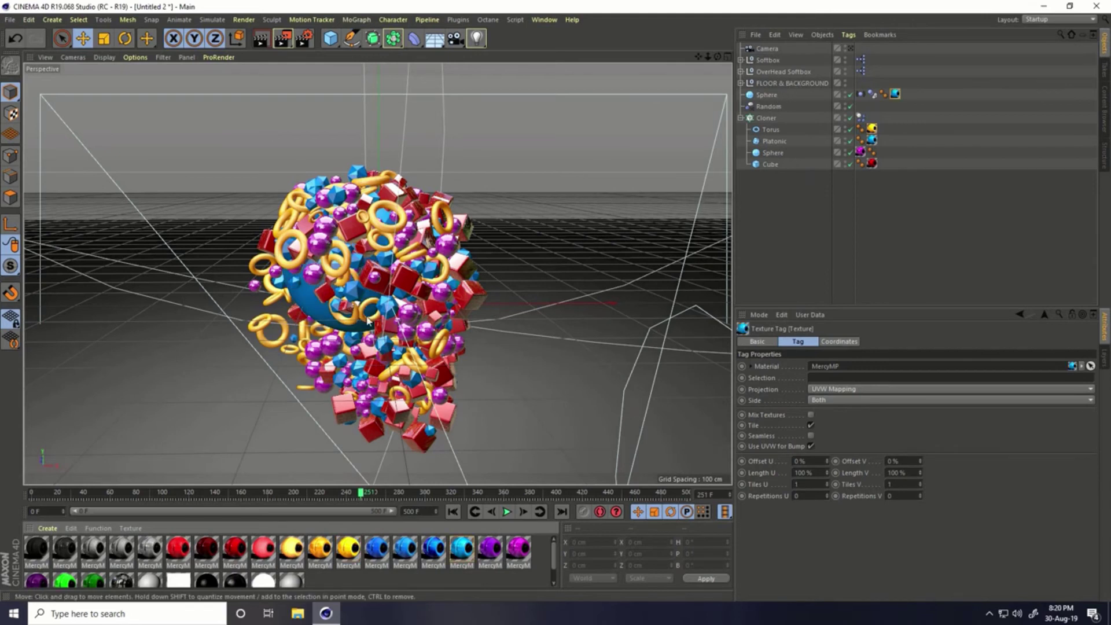
Step: Play from frame 0 through the scene camera and stop at frame 278
left_click(453, 511)
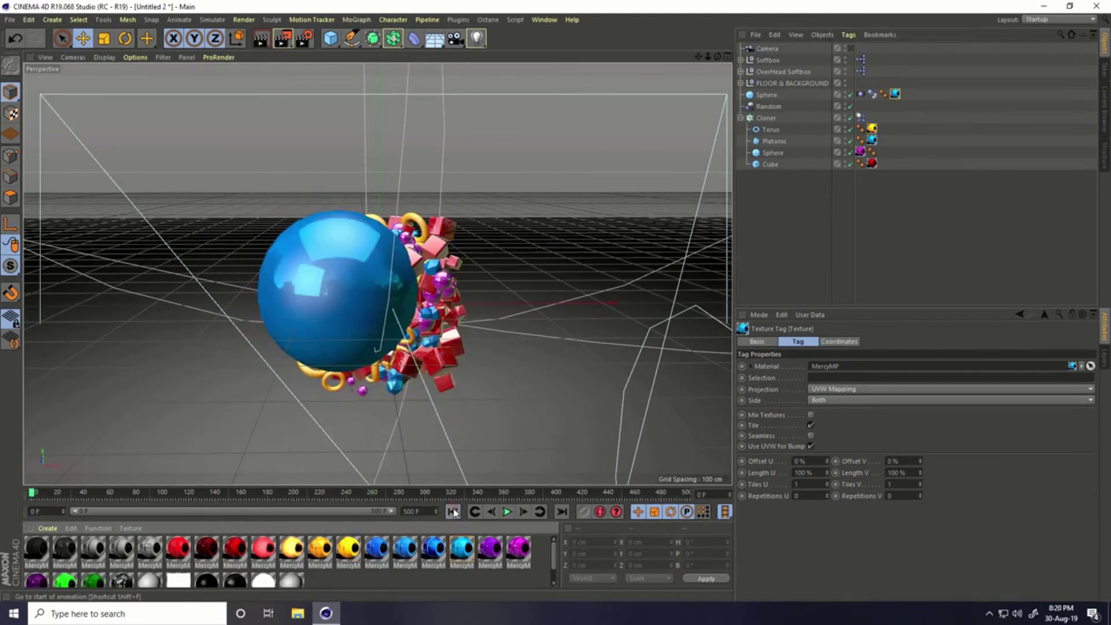
left_click(507, 512)
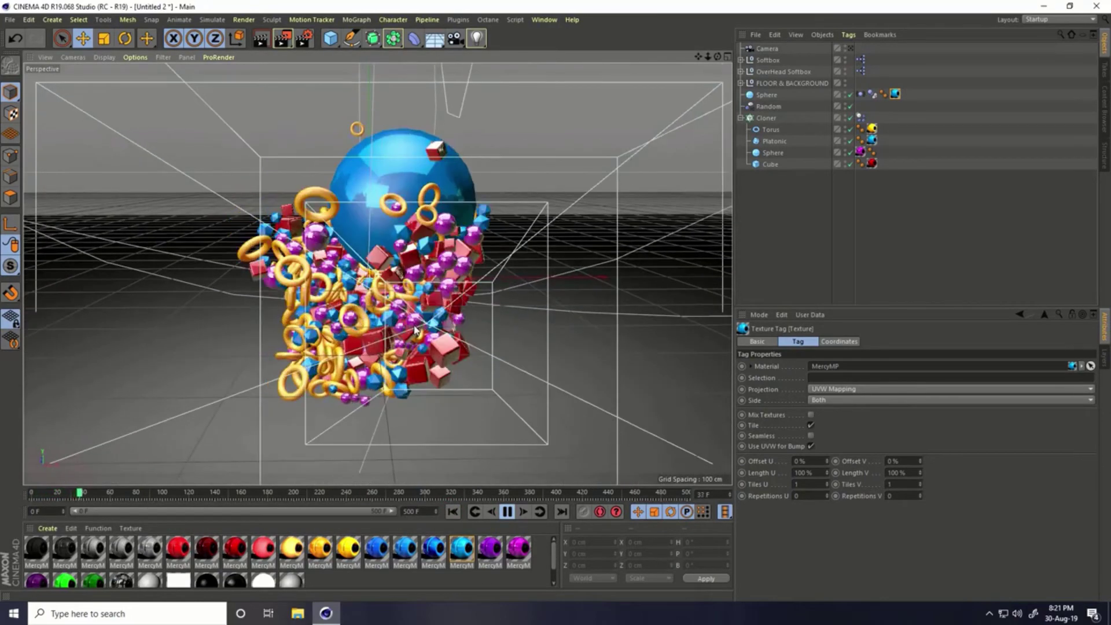
left_click(849, 48)
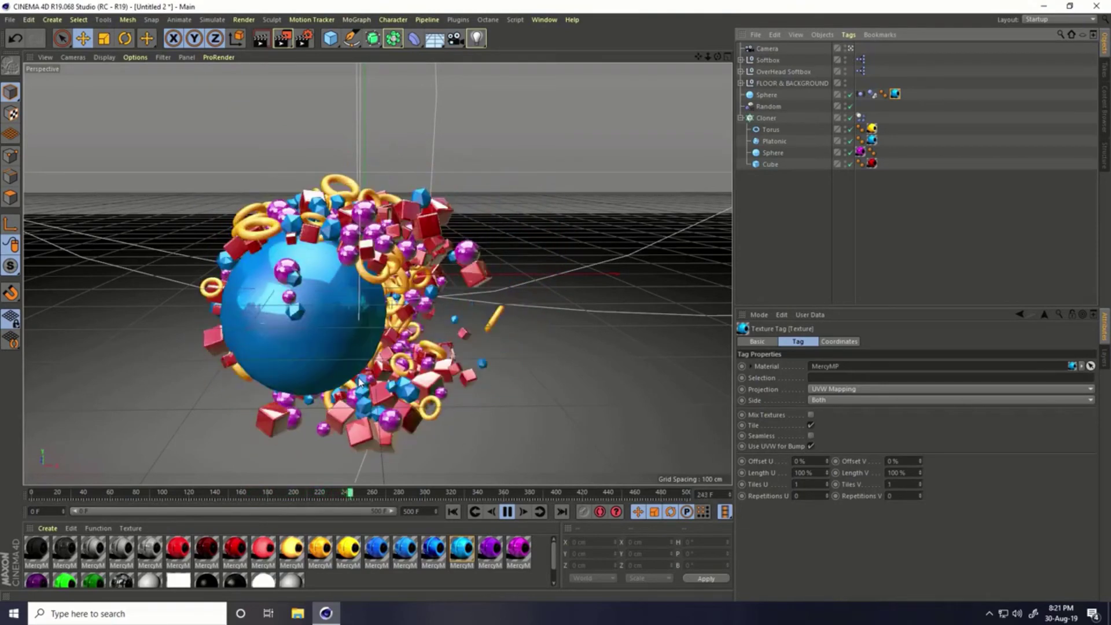
left_click(508, 512)
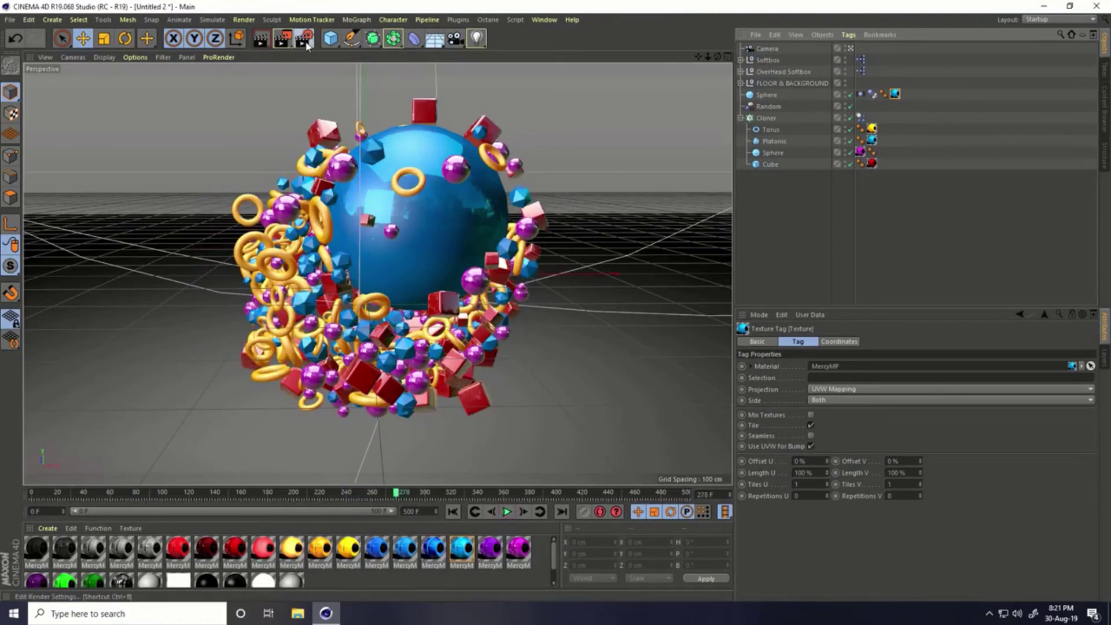
Step: Add an Ambient Occlusion effect in Render Settings
left_click(305, 41)
left_click(99, 212)
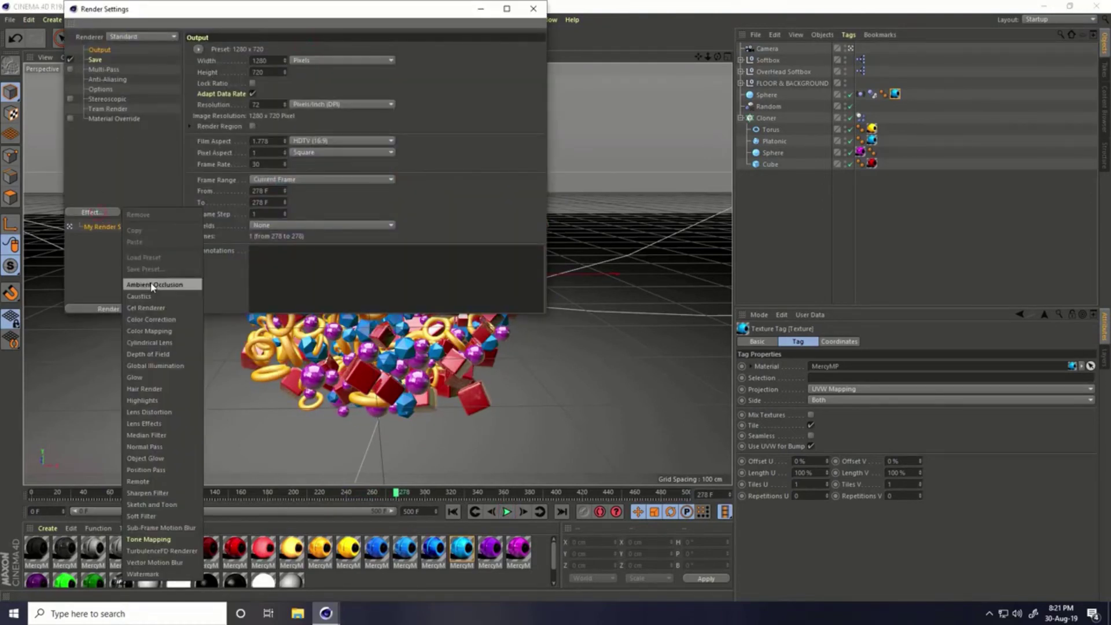
left_click(153, 288)
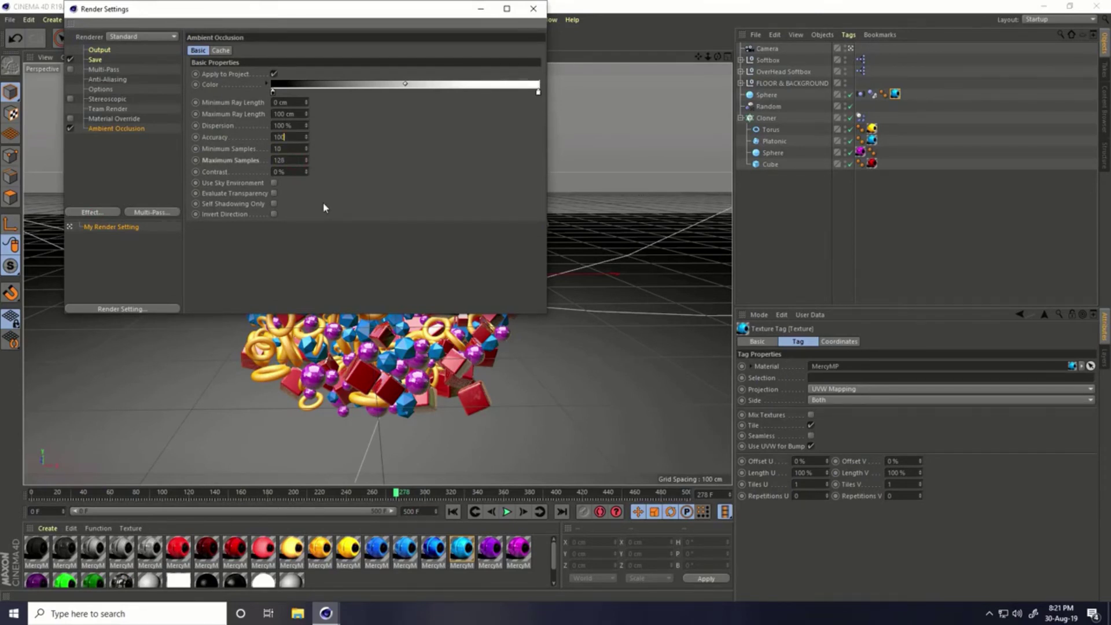
left_click(108, 81)
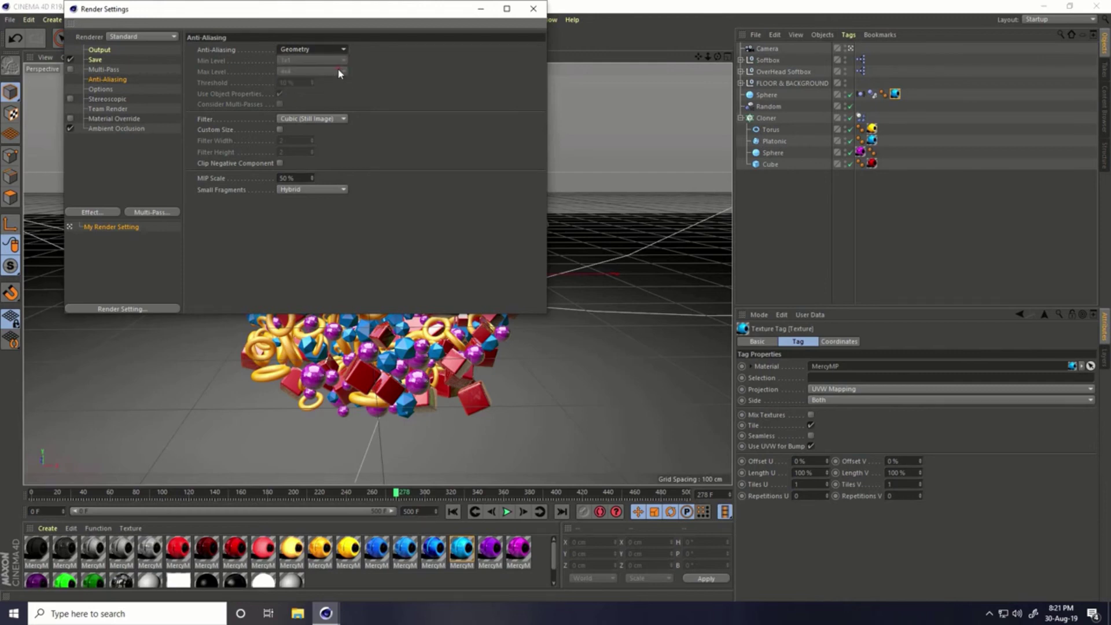
Step: Add Global Illumination with Irradiance Cache record density set to Low
left_click(94, 214)
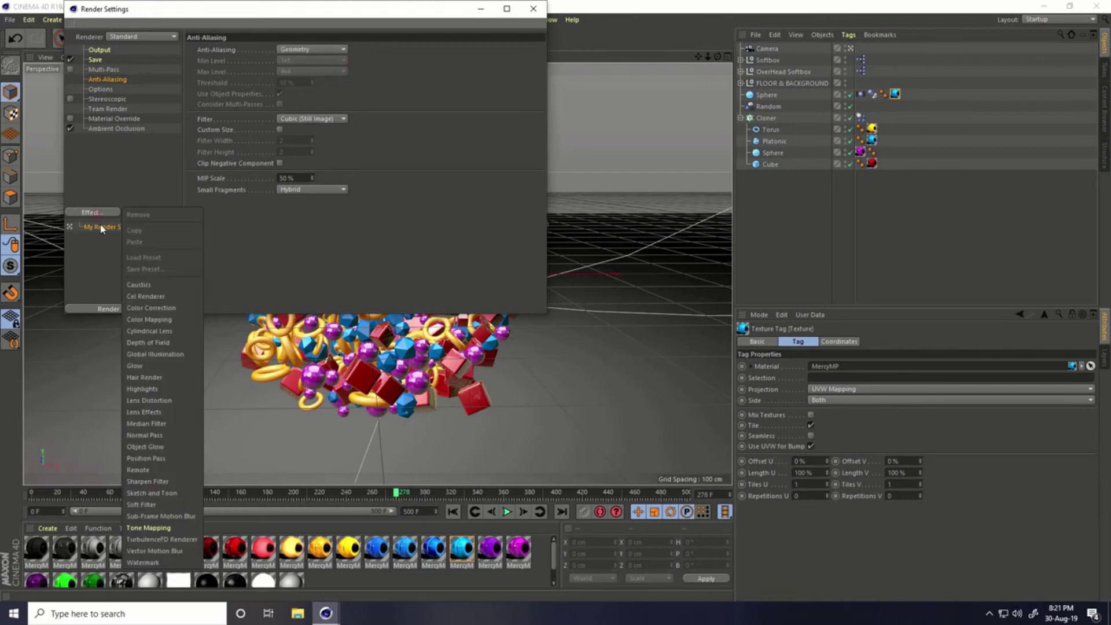
left_click(155, 354)
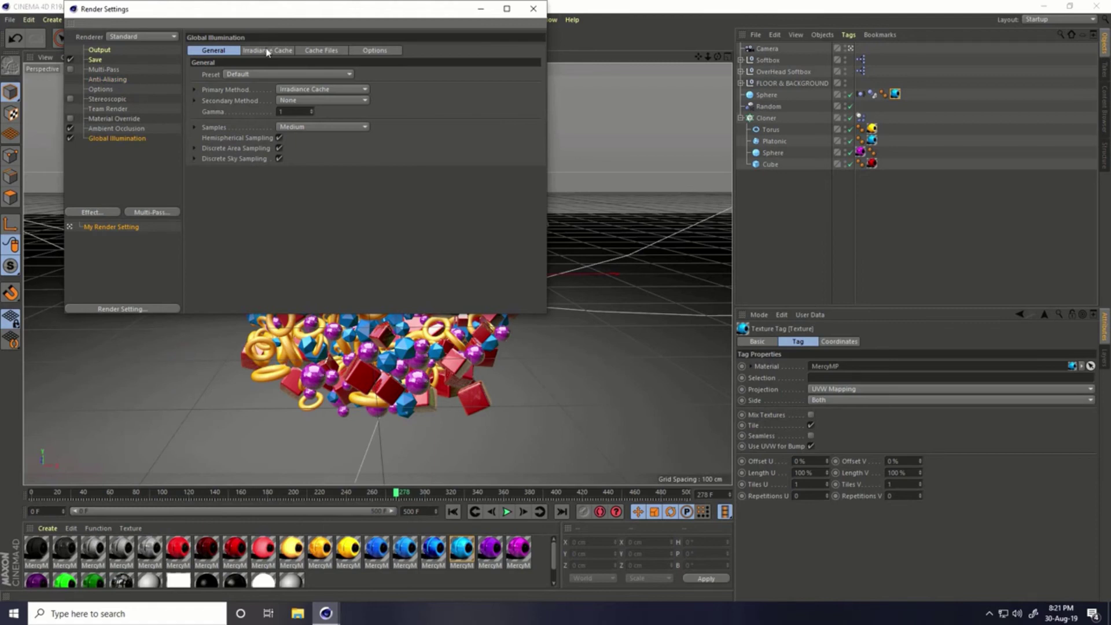
left_click(267, 51)
left_click(268, 75)
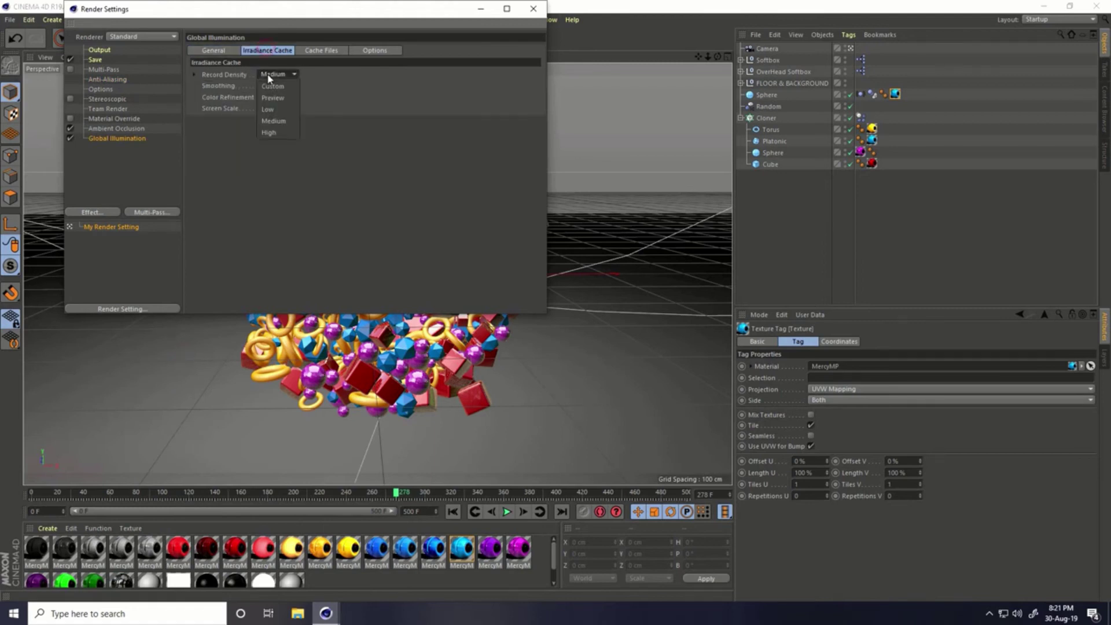
left_click(286, 113)
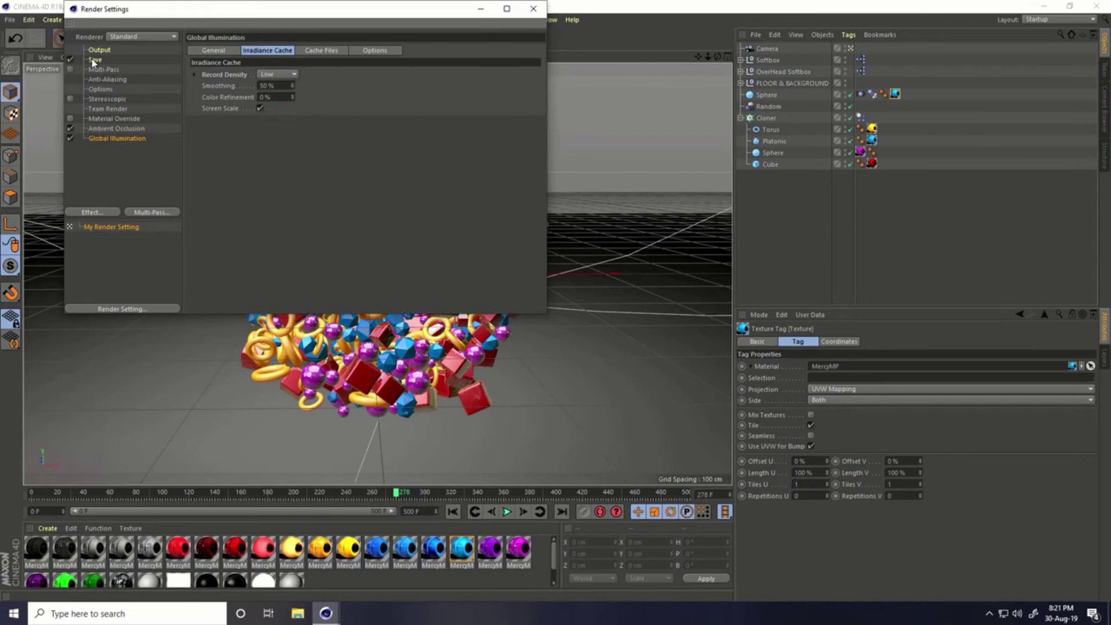
left_click(95, 60)
Step: Save renders as JPG into a new Desktop folder named 'render'
left_click(302, 84)
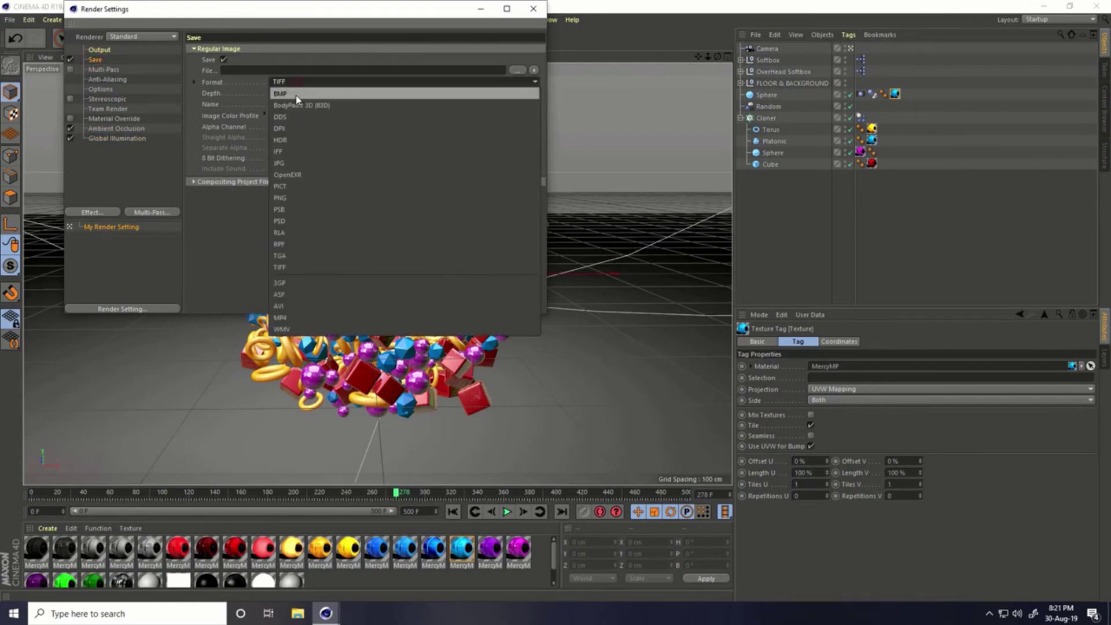
left_click(286, 167)
left_click(515, 71)
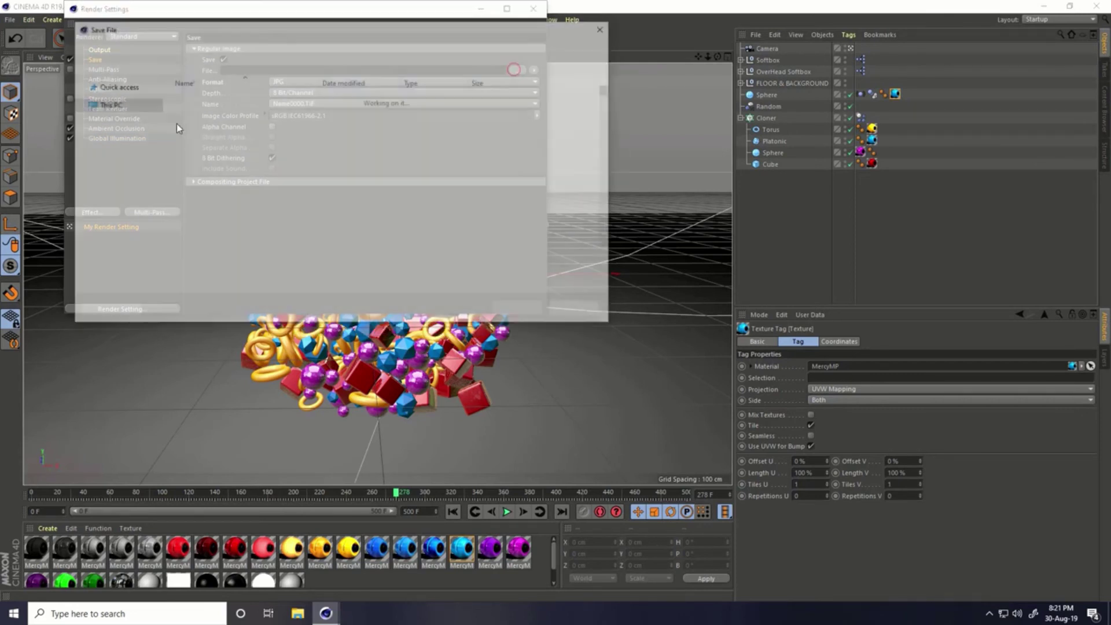
left_click(110, 106)
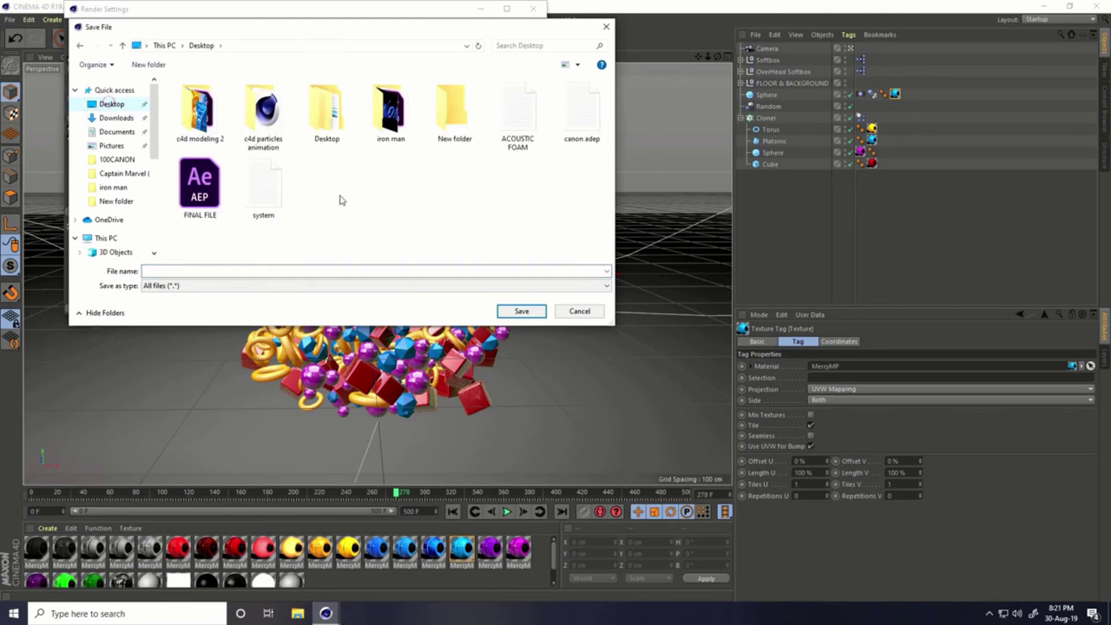
right_click(339, 188)
left_click(374, 325)
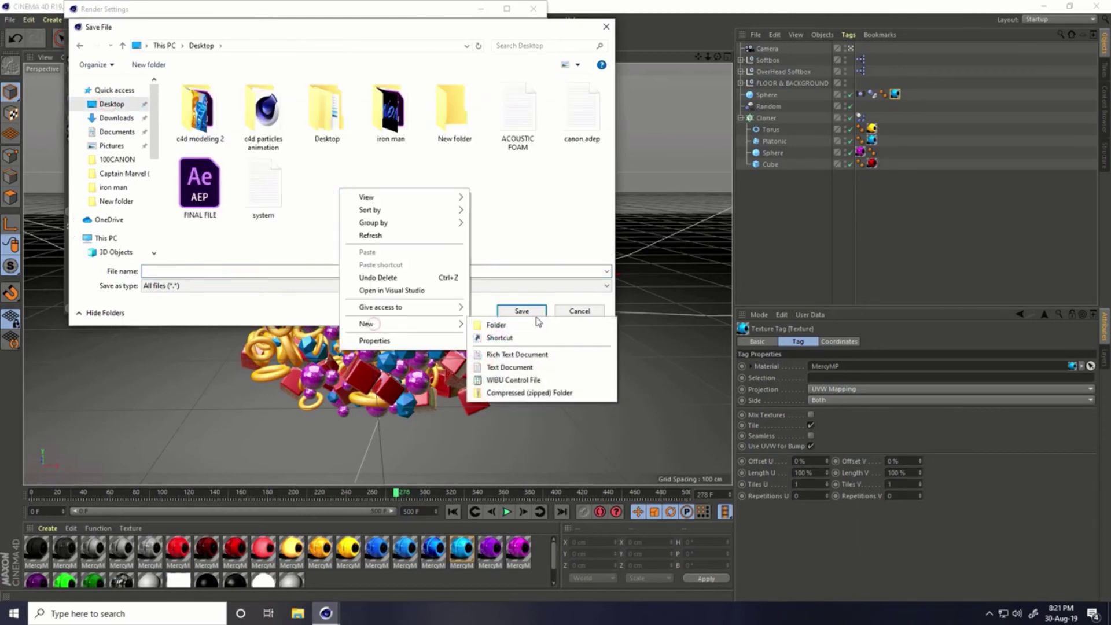
left_click(496, 325)
type("render")
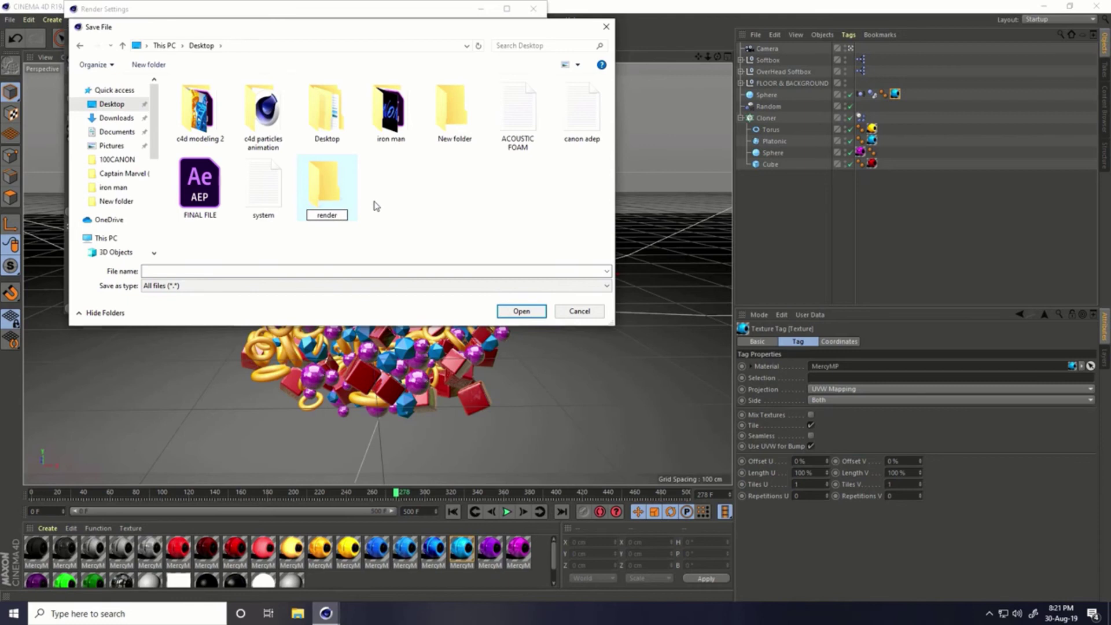
key("Return")
key("Return")
left_click(351, 270)
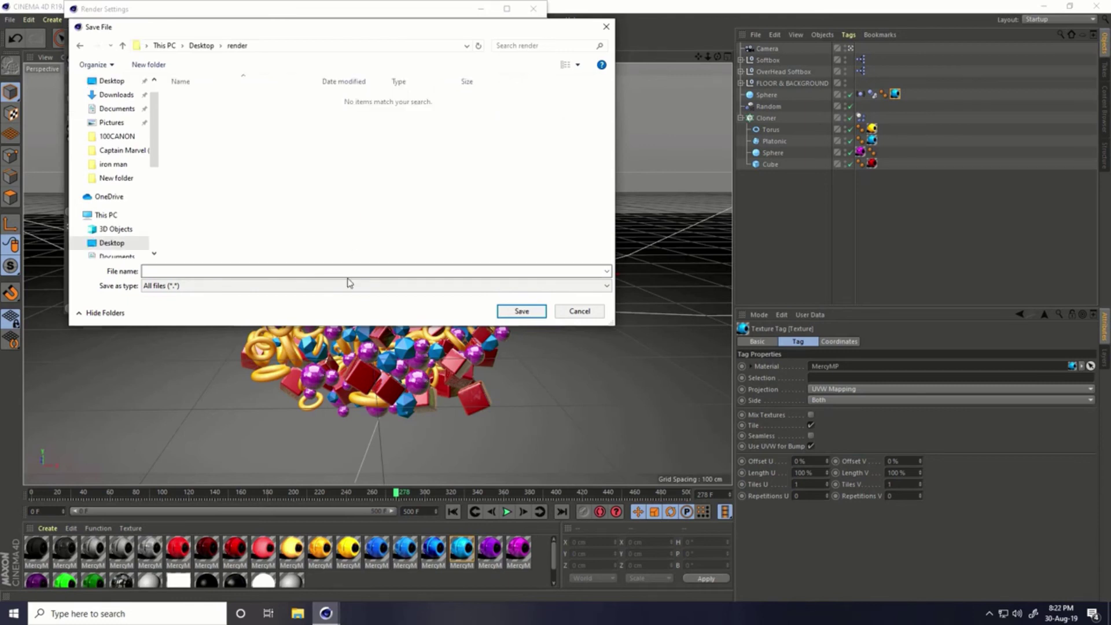
type("s")
left_click(520, 312)
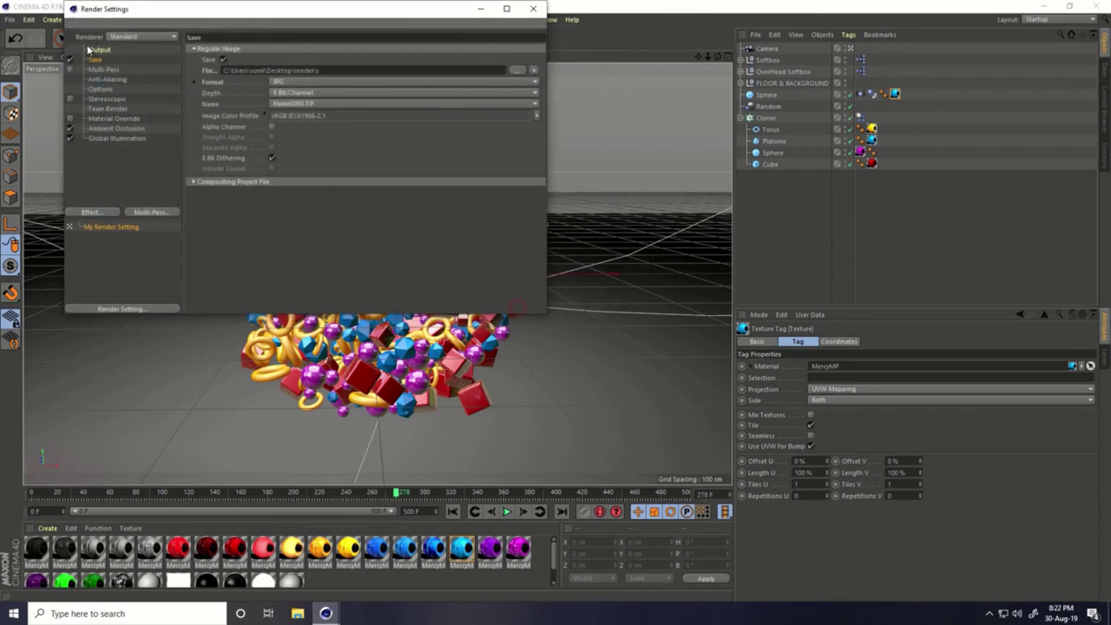
Step: Set the frame range to All Frames (0–500), close Render Settings and replay the animation
left_click(100, 51)
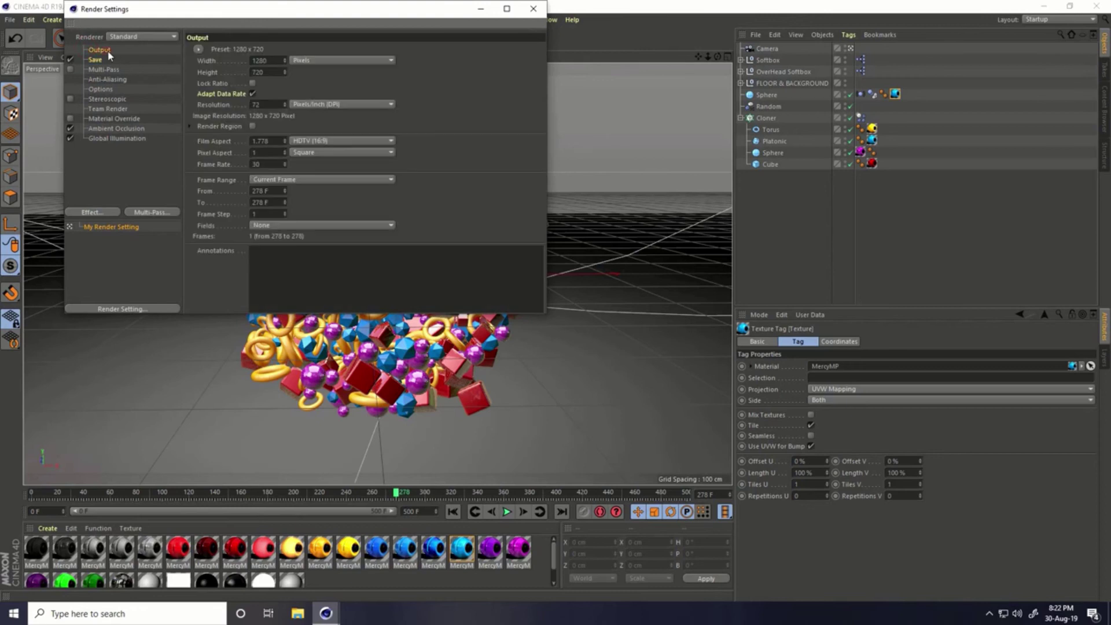
left_click(262, 179)
left_click(272, 214)
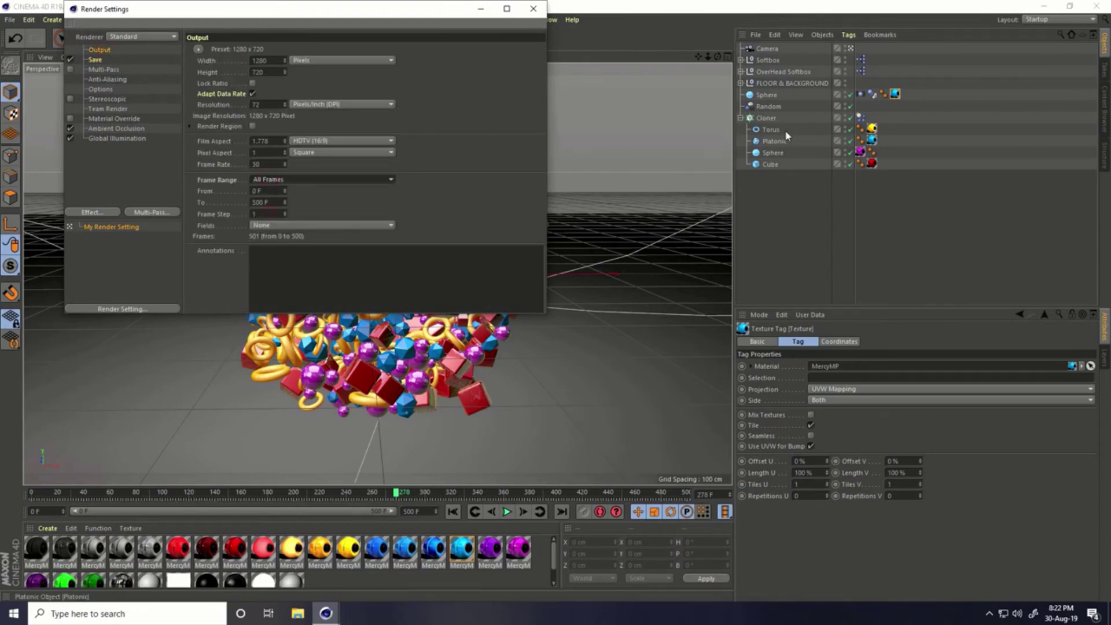
left_click(507, 9)
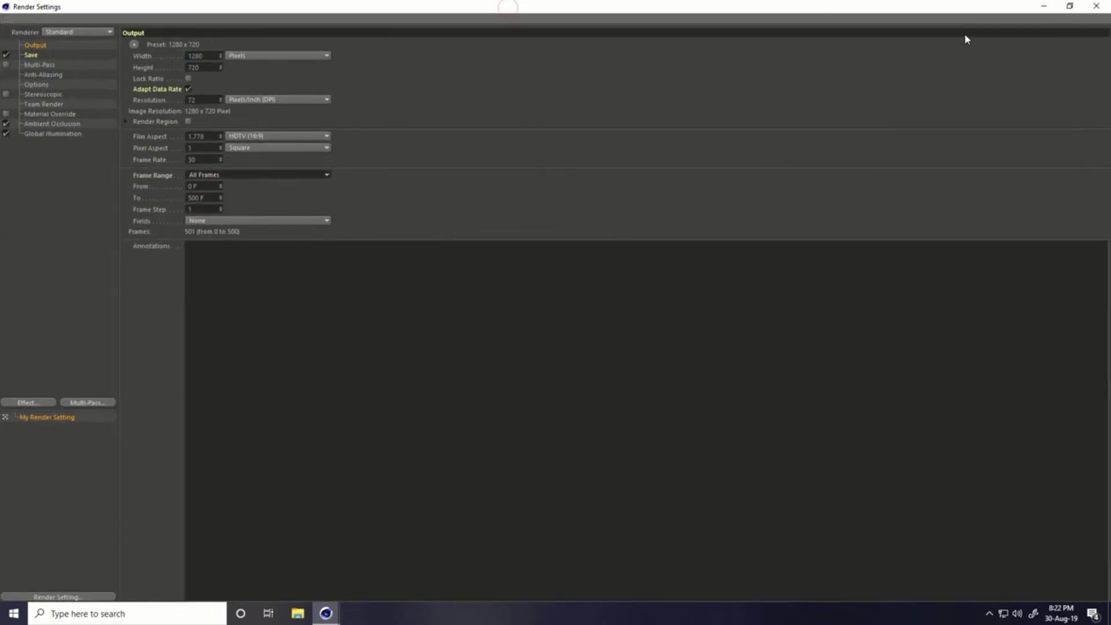
left_click(1069, 7)
left_click(533, 5)
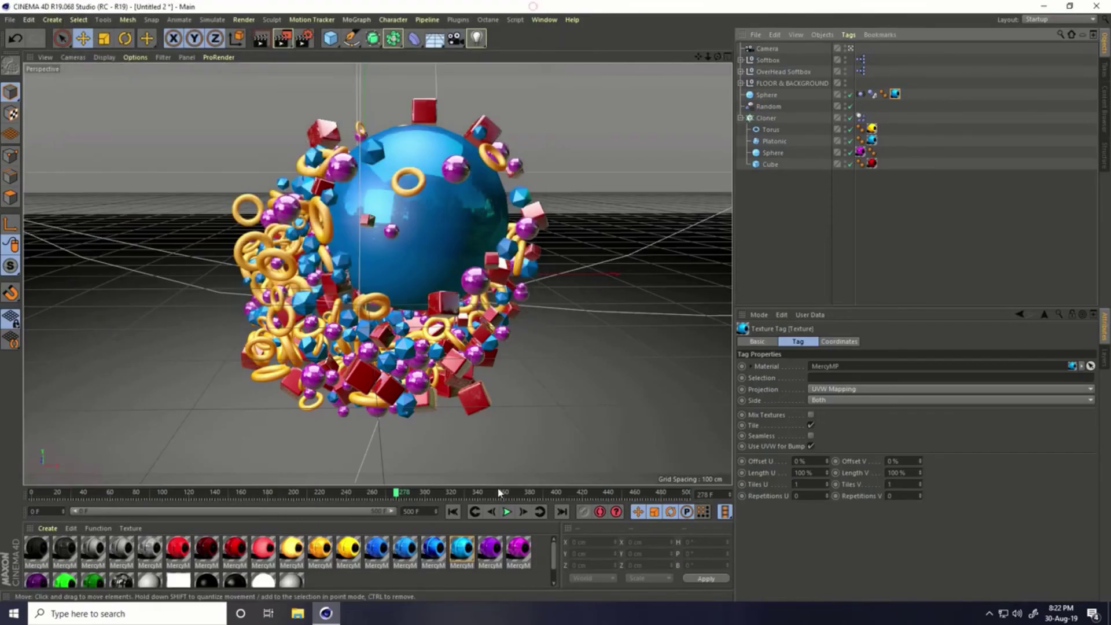
left_click(449, 512)
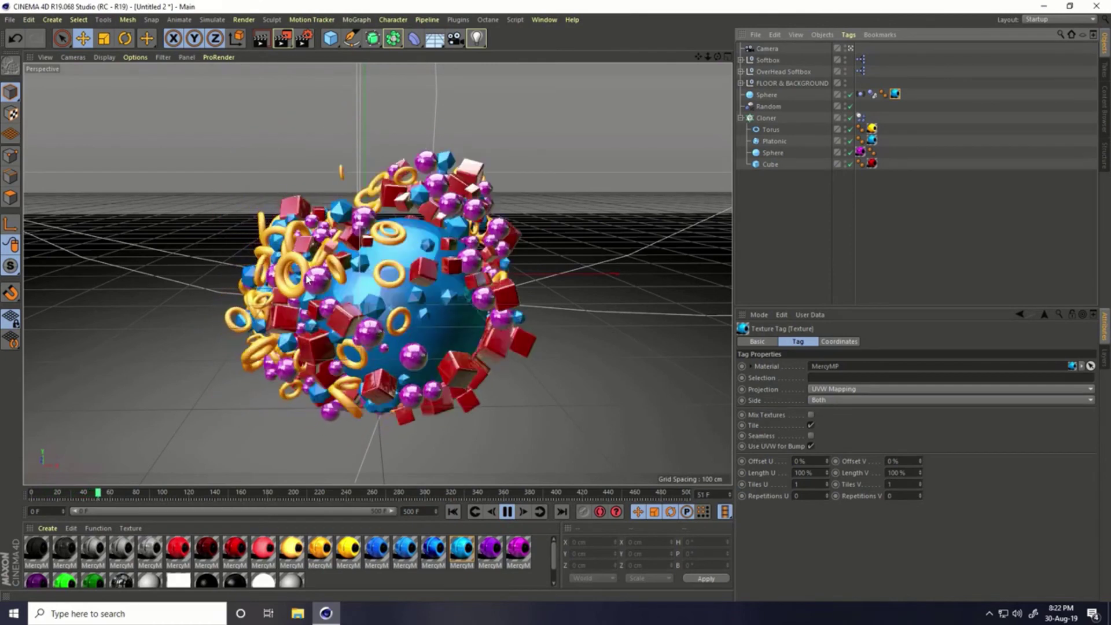
left_click(508, 511)
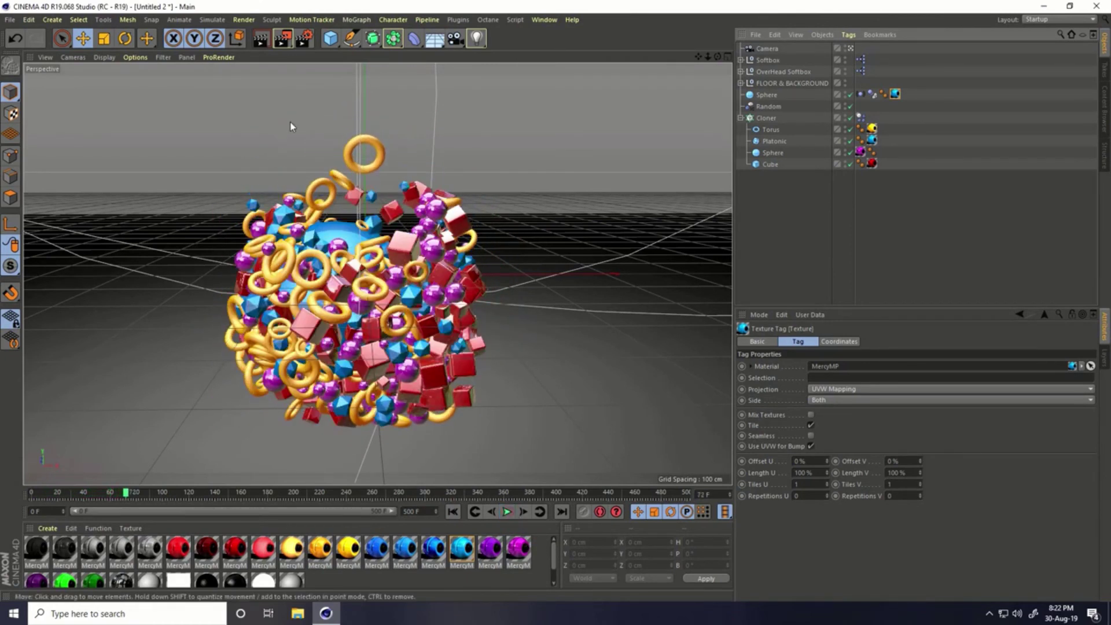
Step: Render to Picture Viewer with Shift+R, dismissing the asset error and maximizing the viewer
key("shift+r")
left_click(263, 183)
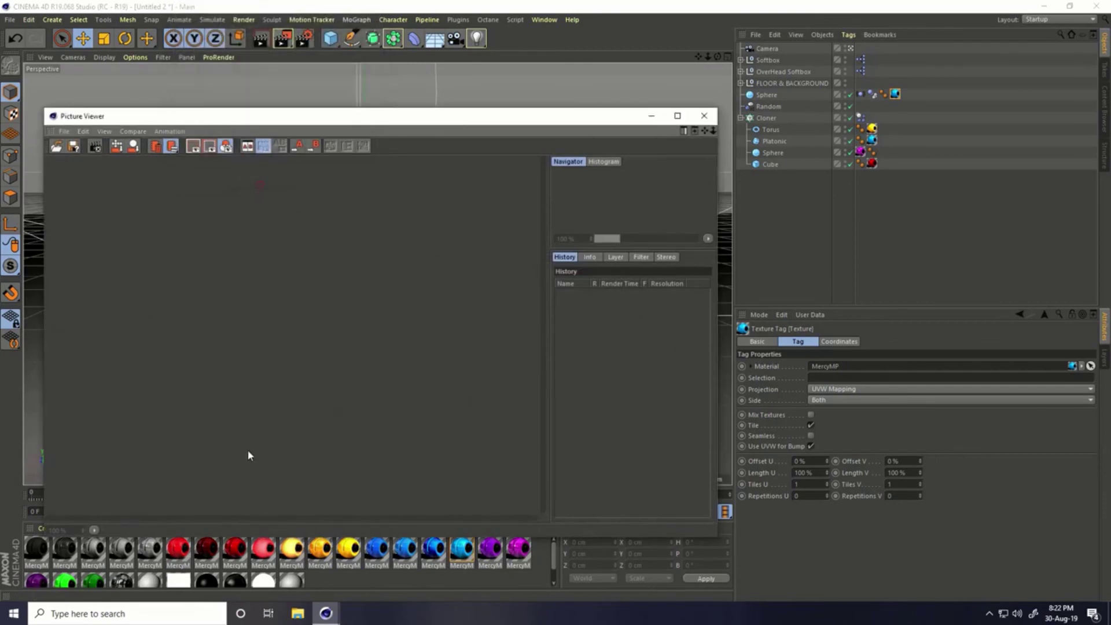
left_click(675, 118)
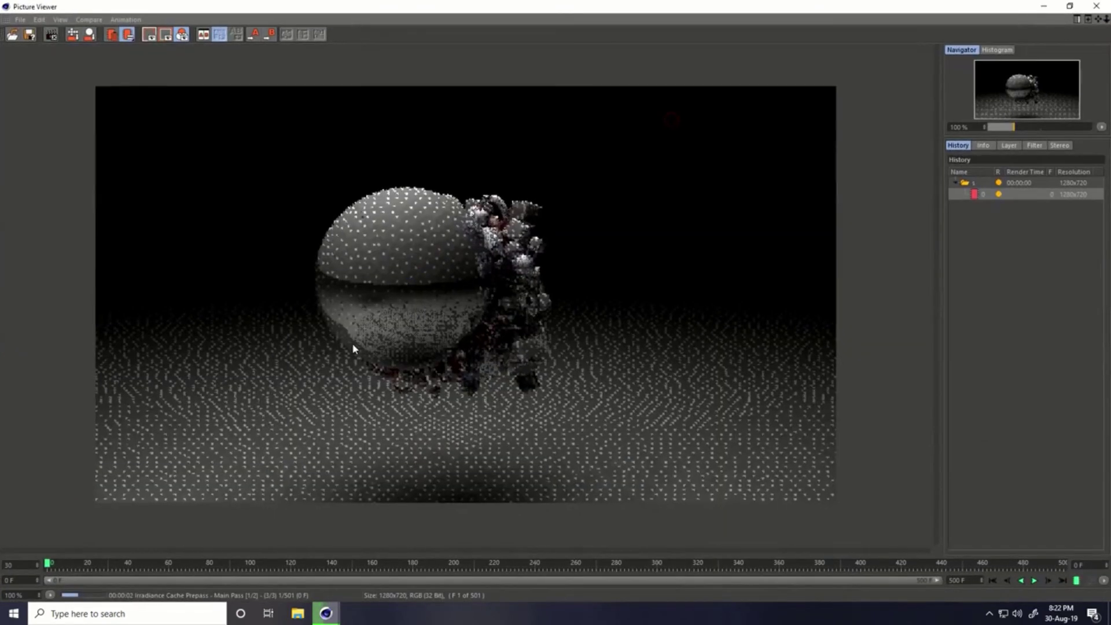